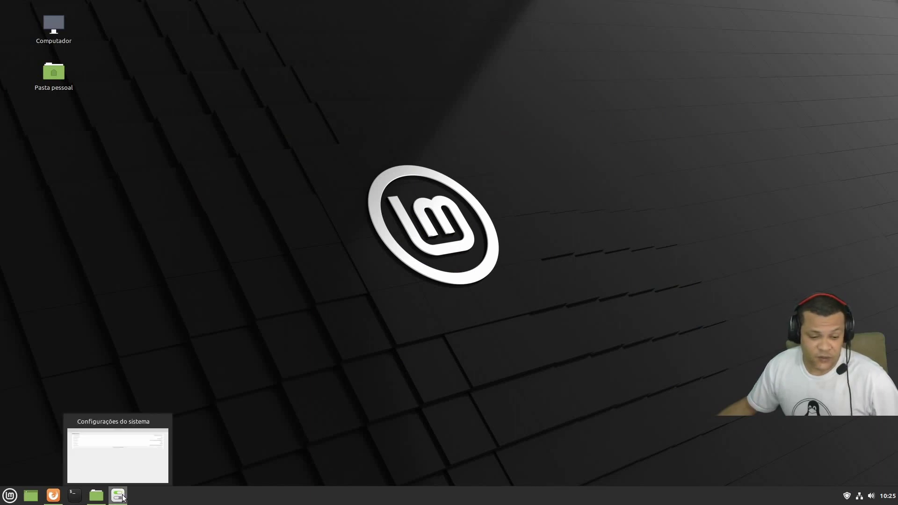
Review the computer's system information in the already running System Settings window and close it.
left_click(123, 498)
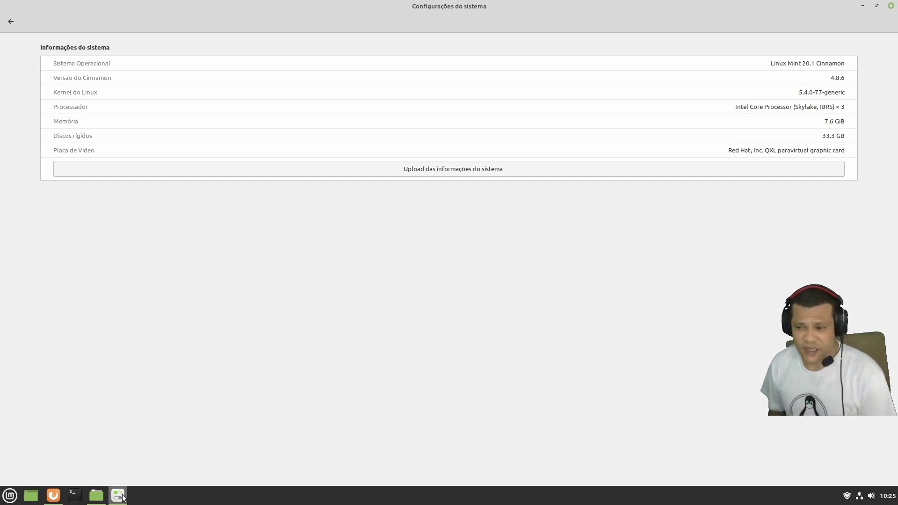
left_click(876, 5)
left_click(605, 63)
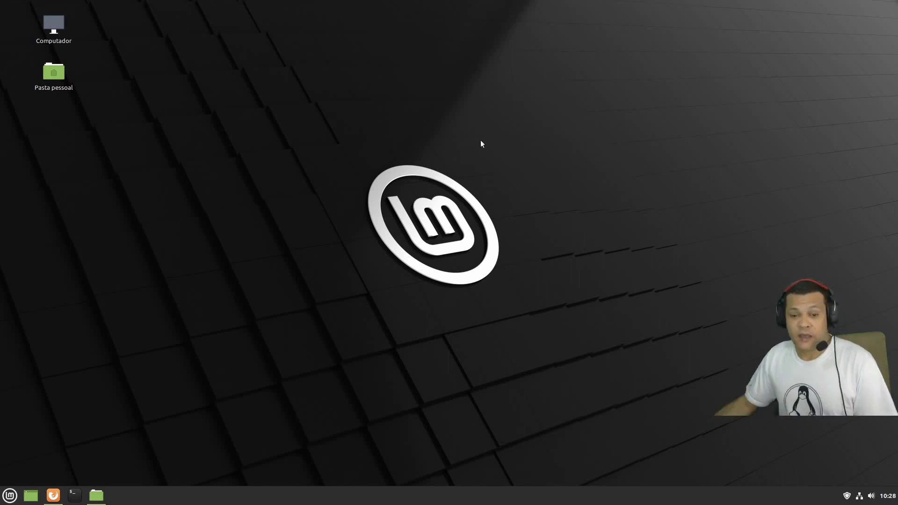
Open a terminal, maximize its window and begin a command with "sudo".
left_click(74, 496)
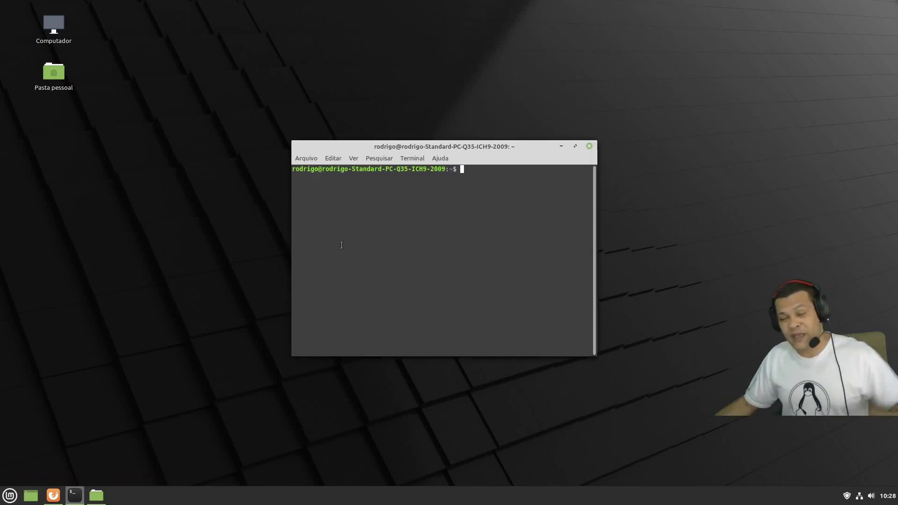
left_click(575, 146)
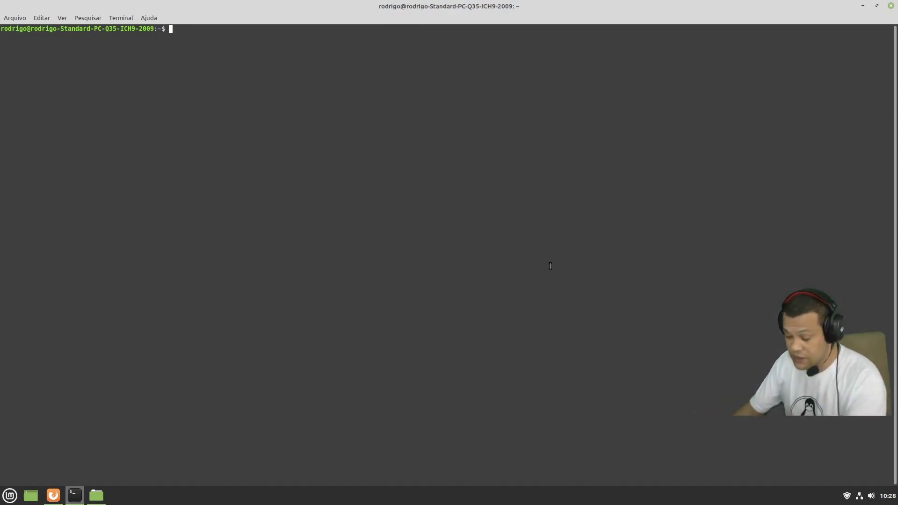
type("sudo")
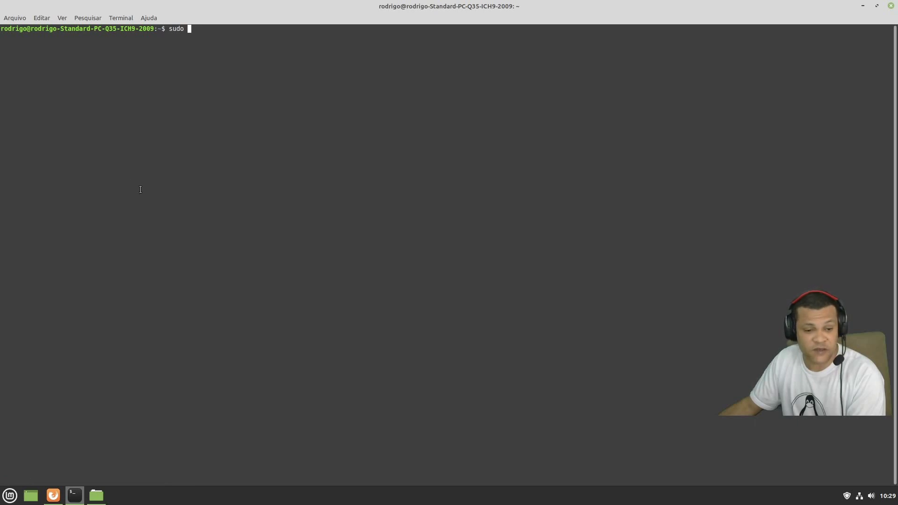
Search the installed applications for "atua", check the update status in Gerenciador de Atualizações and minimize it.
left_click(10, 495)
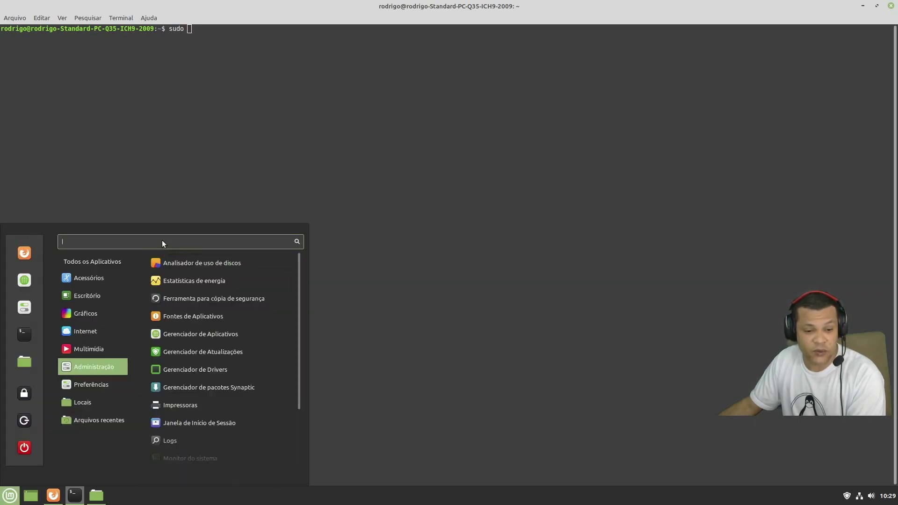
type("atua")
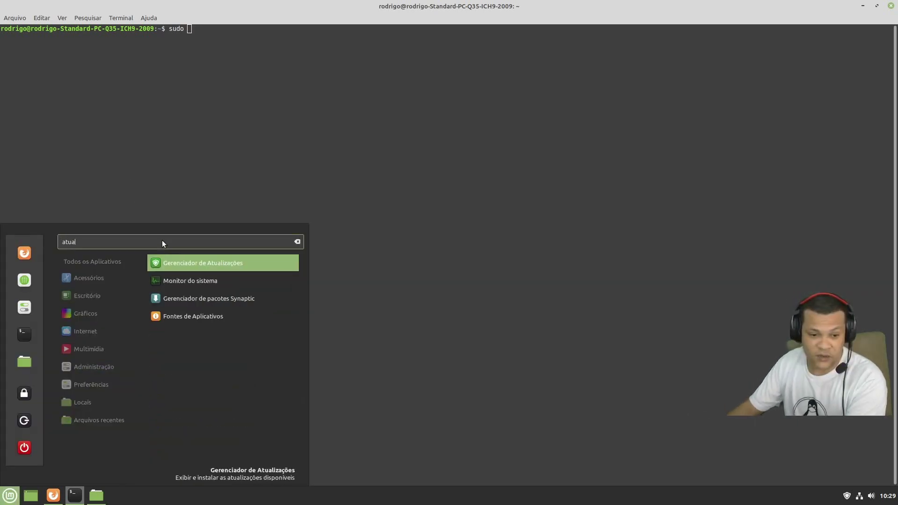
left_click(179, 265)
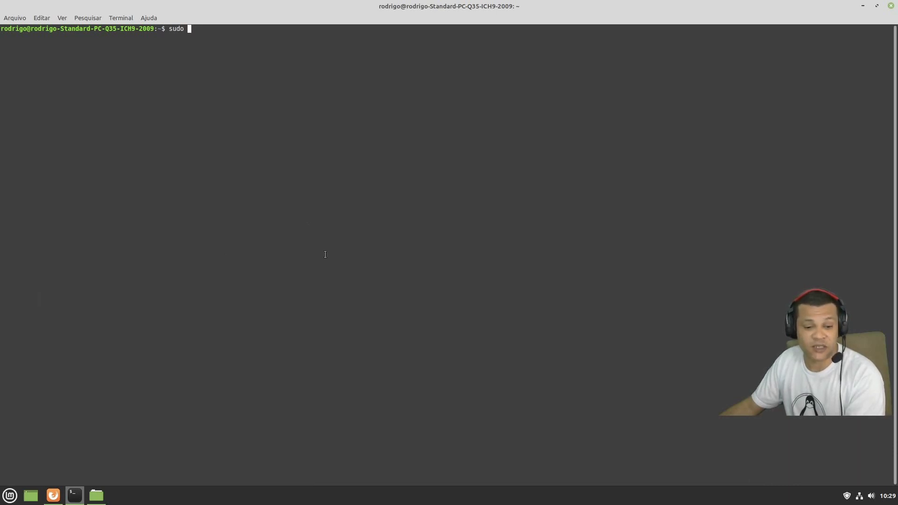
left_click_drag(499, 127, 439, 75)
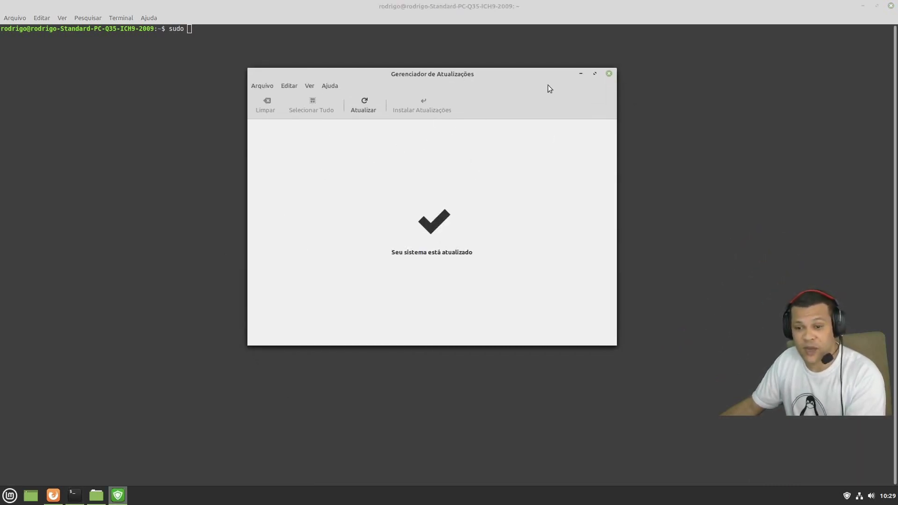
left_click(581, 73)
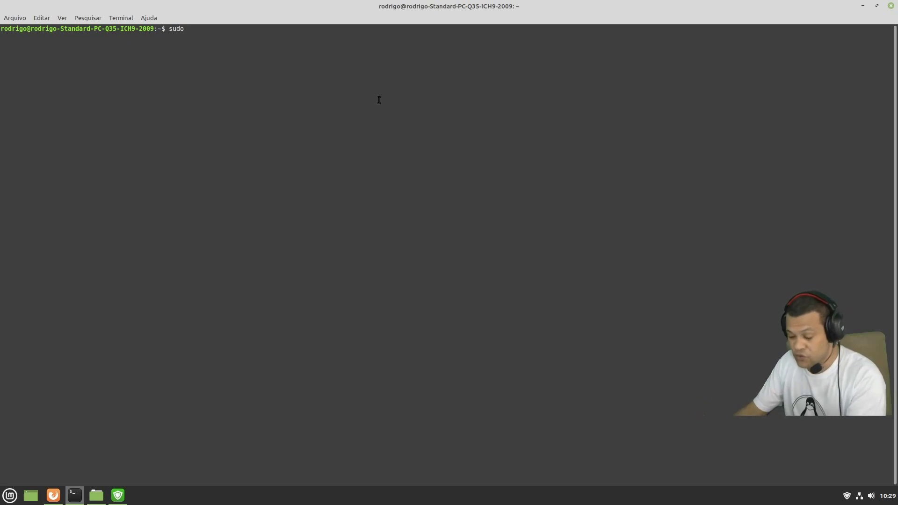
Complete and run the command "sudo apt update" in the terminal, authorizing it with the account password.
type("apt u")
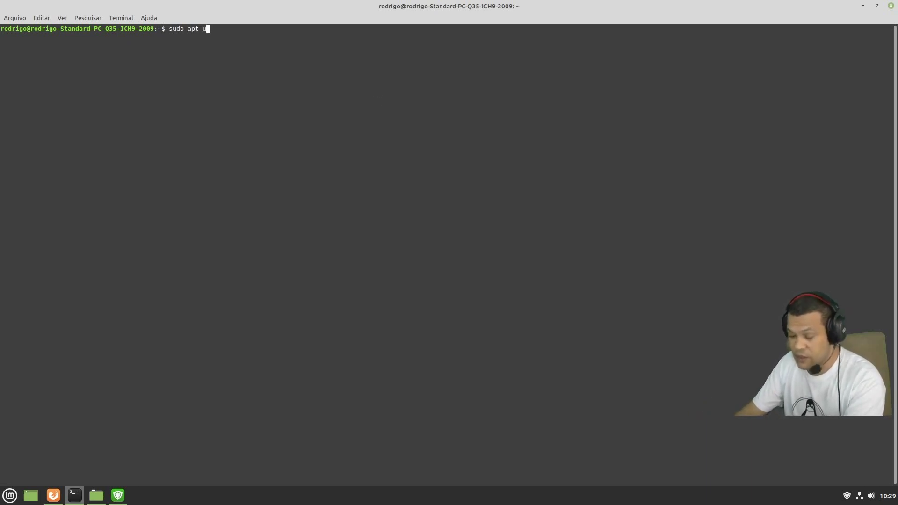
type("pdate")
key("Return")
type("*")
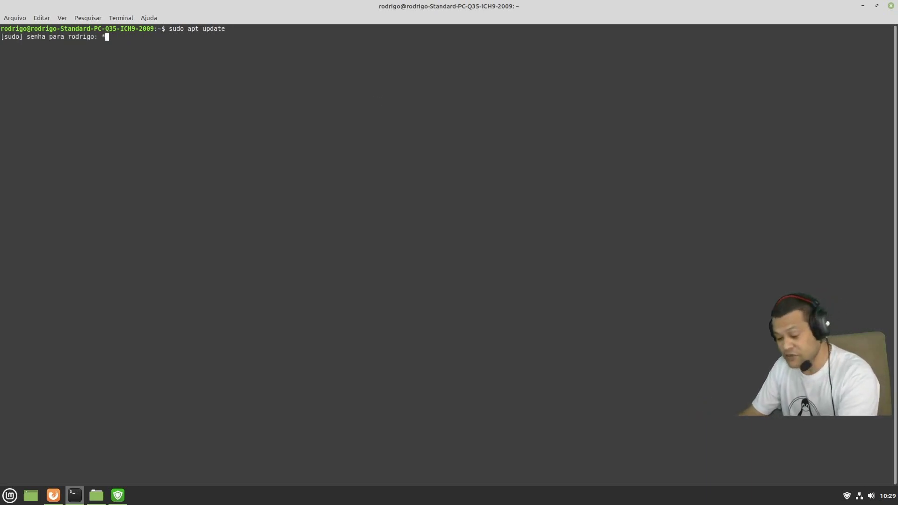
type("***")
key("Return")
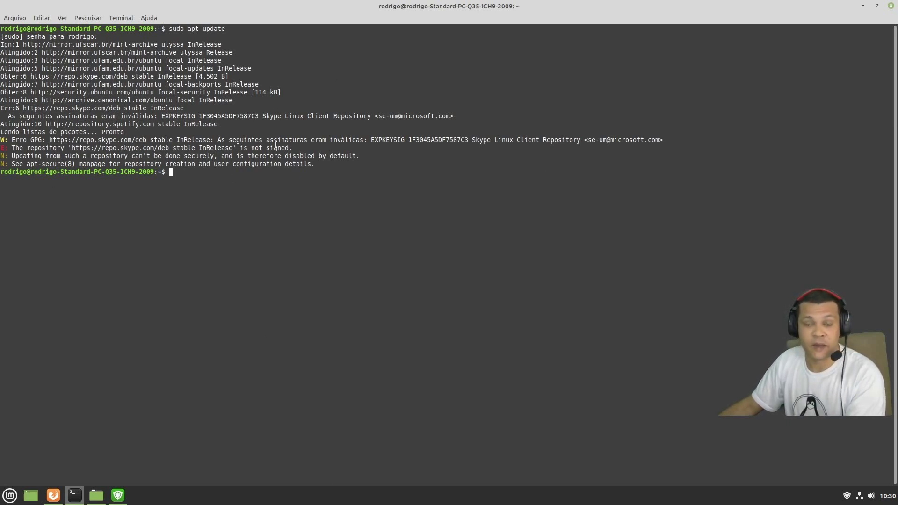
Examine the invalid signature and repository error lines in the apt update output by highlighting them.
left_click_drag(175, 115, 140, 133)
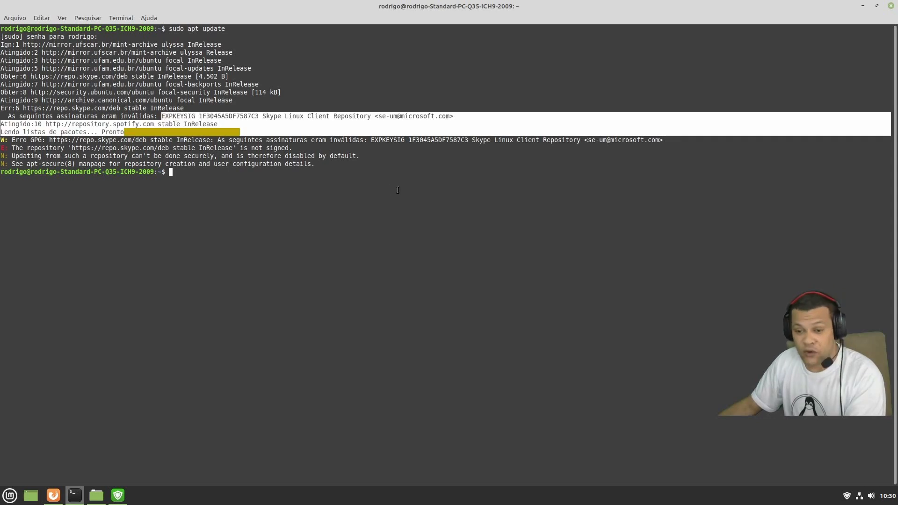
left_click(387, 175)
left_click_drag(387, 175, 5, 109)
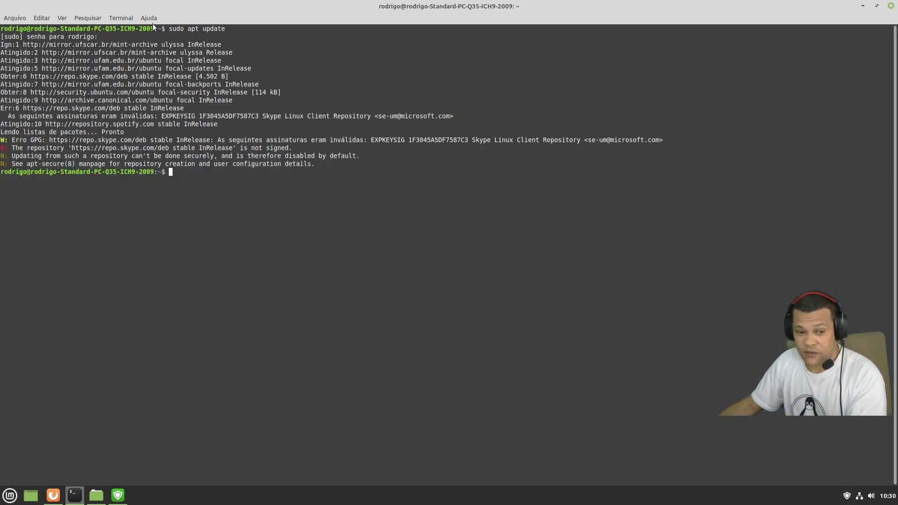
left_click(293, 307)
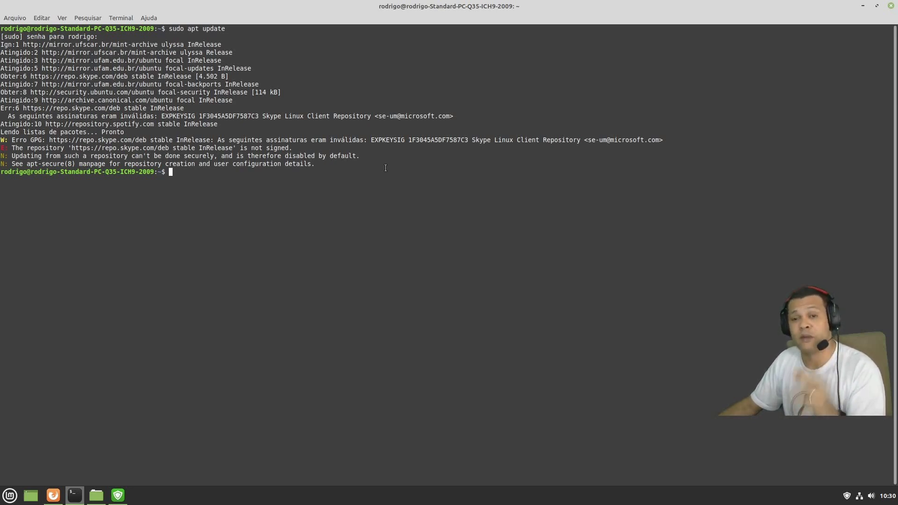
left_click_drag(467, 188, 190, 121)
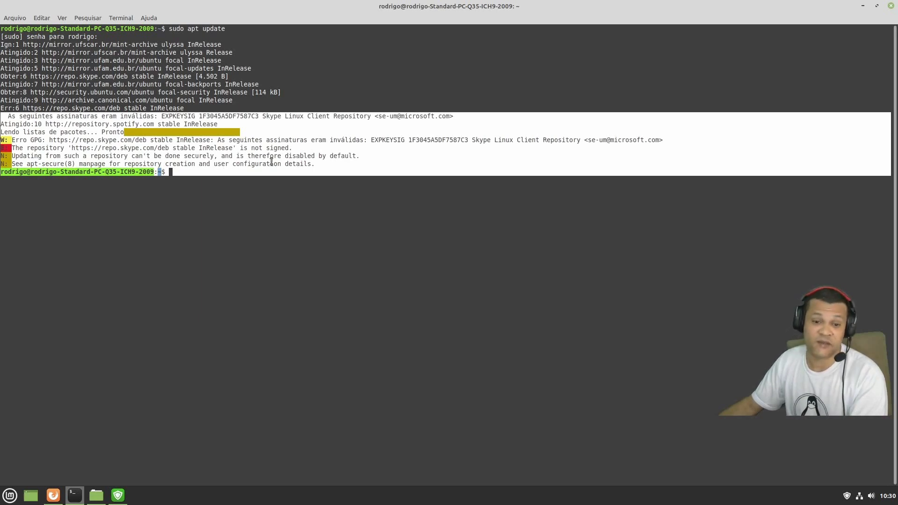
left_click(323, 167)
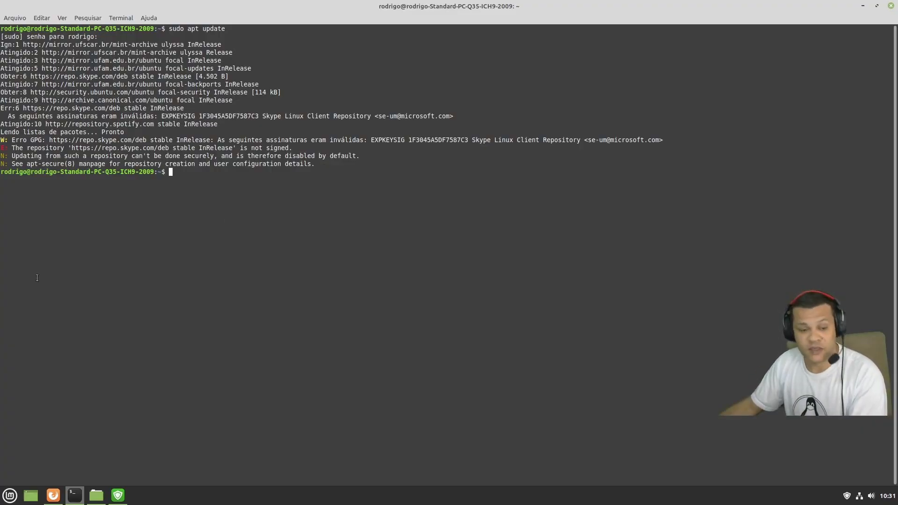
Bring back the minimized Gerenciador de Atualizações to check the update status against the terminal output, and close it.
left_click(118, 495)
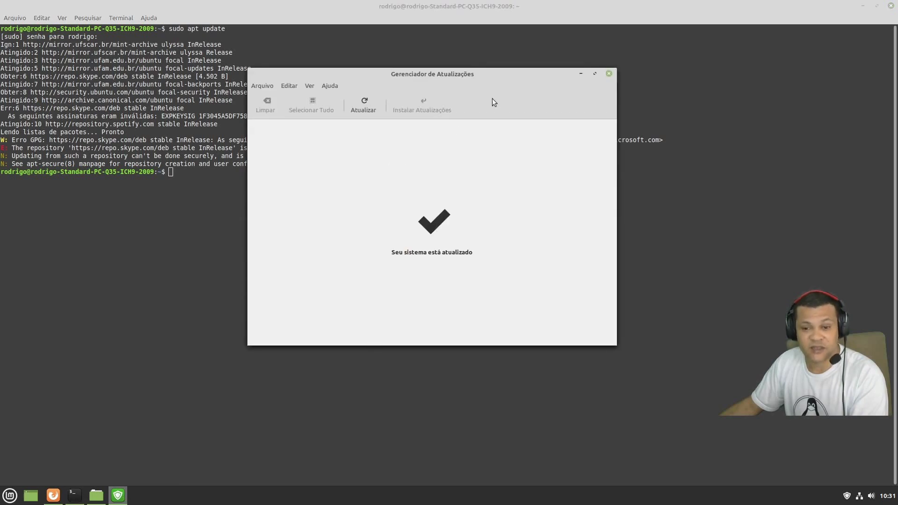
left_click_drag(472, 75, 548, 83)
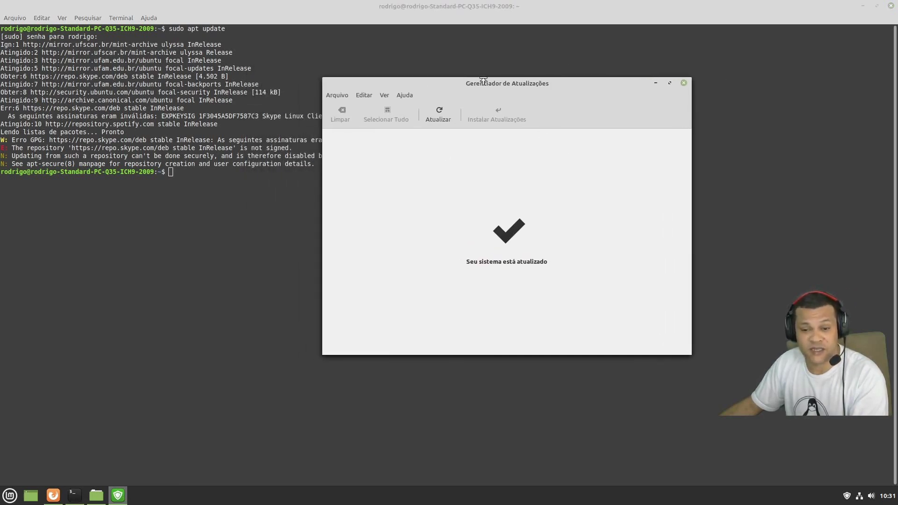
left_click(684, 81)
mouse_move(845, 500)
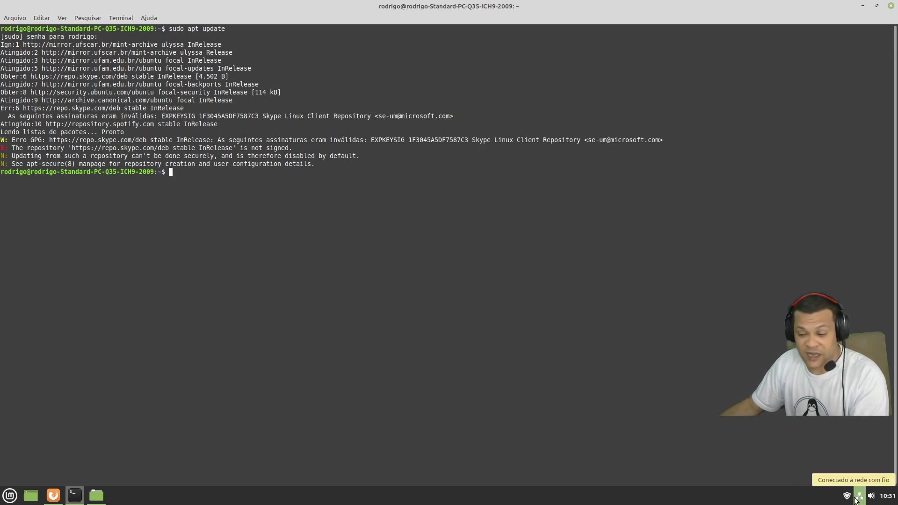
Reopen Gerenciador de Atualizações by searching the installed applications for "atua".
left_click(17, 496)
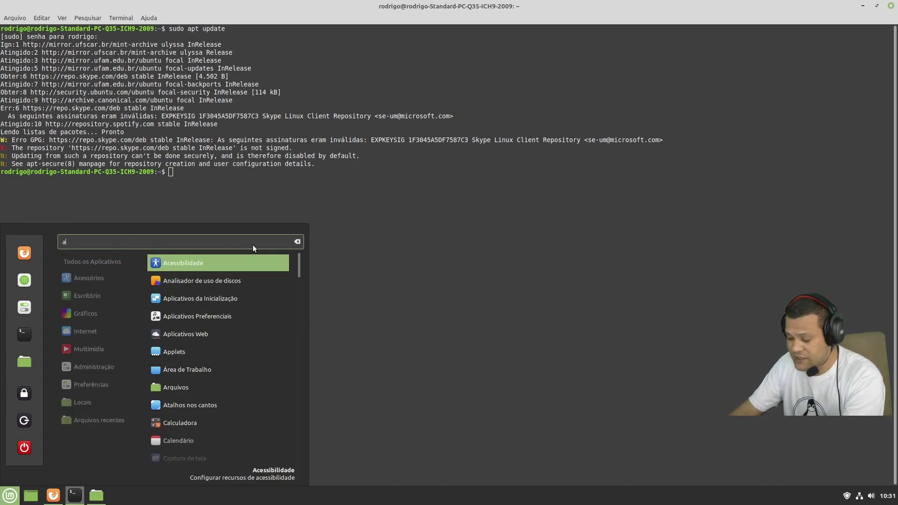
type("atuli")
key("BackSpace")
key("BackSpace")
type("a")
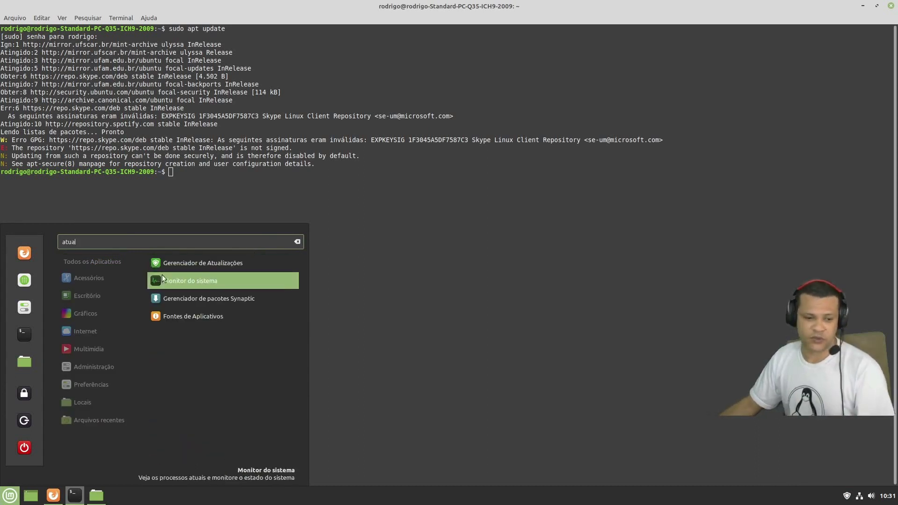
left_click(184, 265)
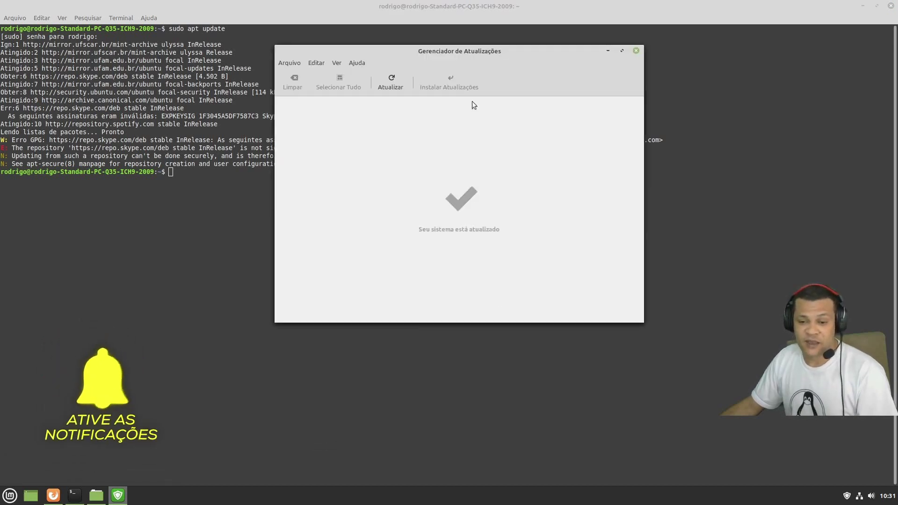
Open the update manager's software sources, authenticate with the account password and move the sources window higher on the screen.
left_click(318, 62)
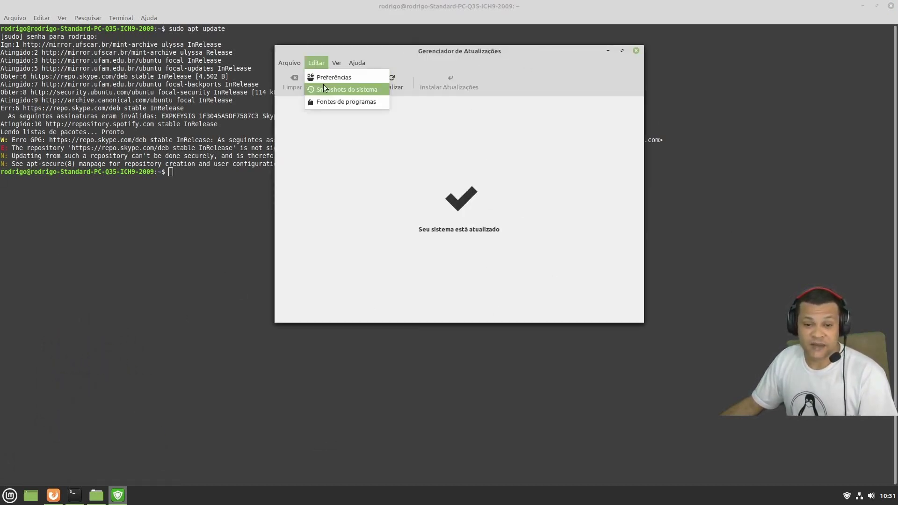
left_click(346, 102)
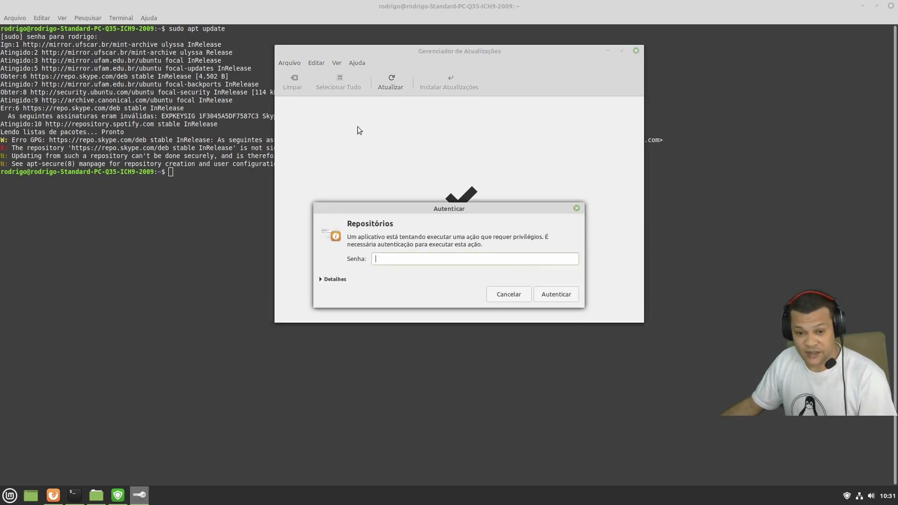
type("••••")
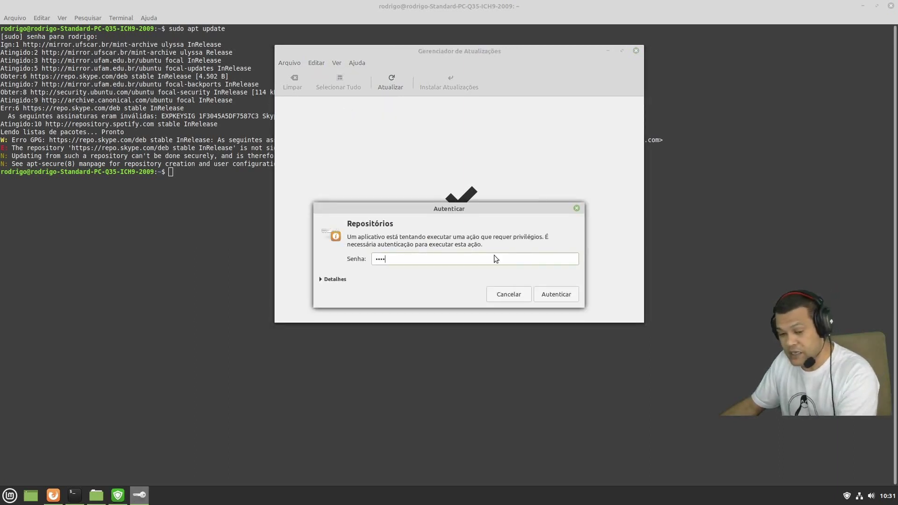
left_click(554, 294)
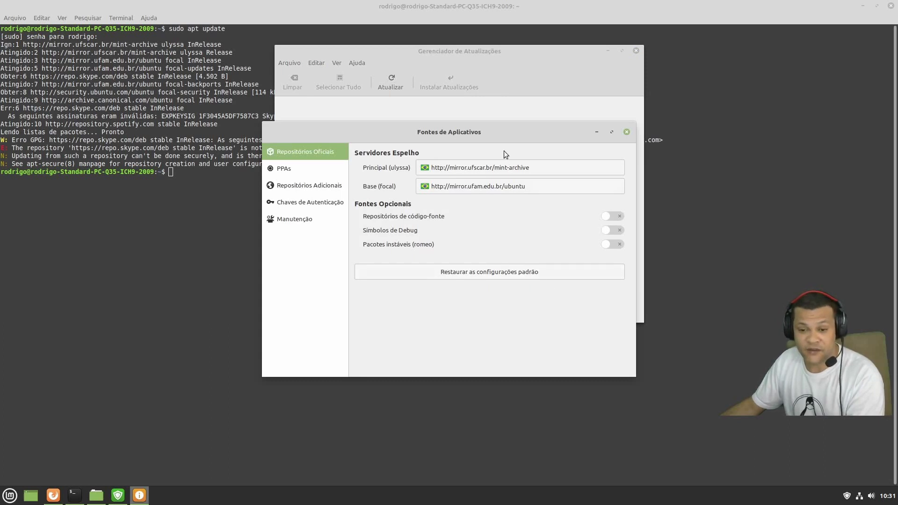
left_click_drag(488, 136, 492, 77)
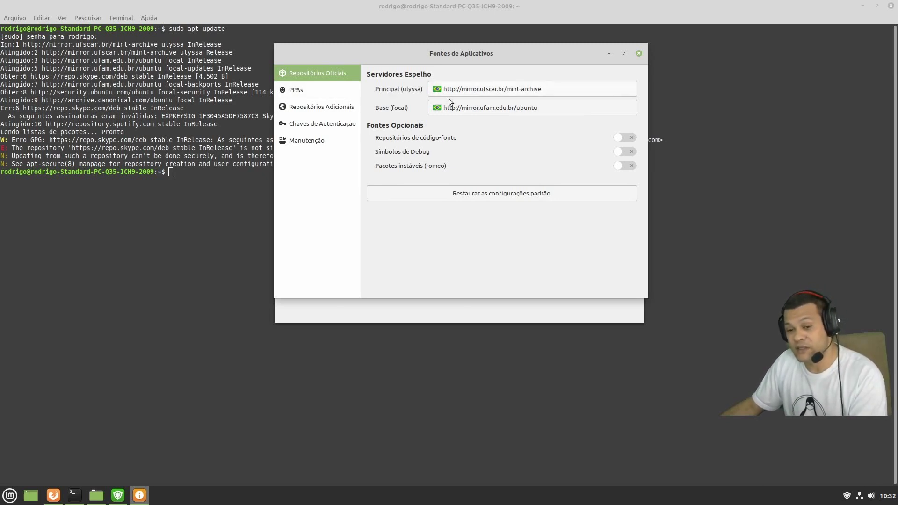
Review the mirror servers offered for the Principal (ulyssa) and Base (focal) repositories, cancelling both selections.
left_click(482, 91)
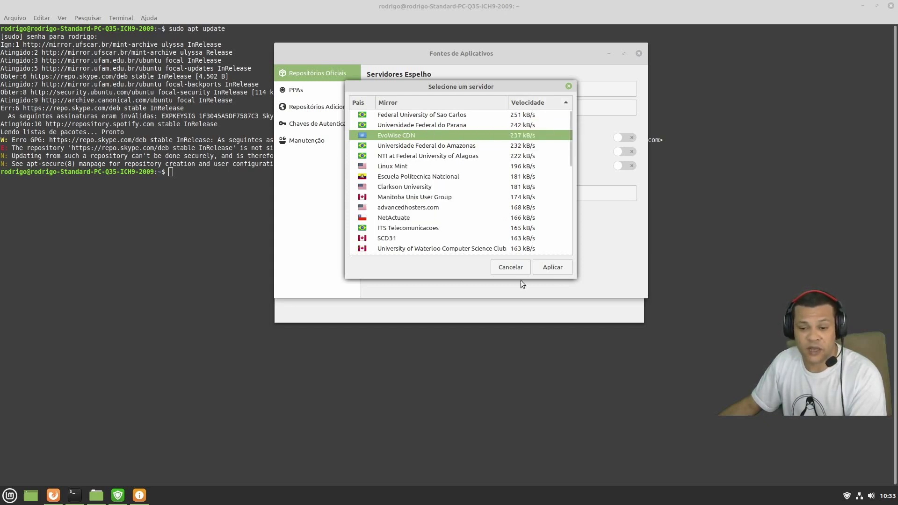
left_click(508, 271)
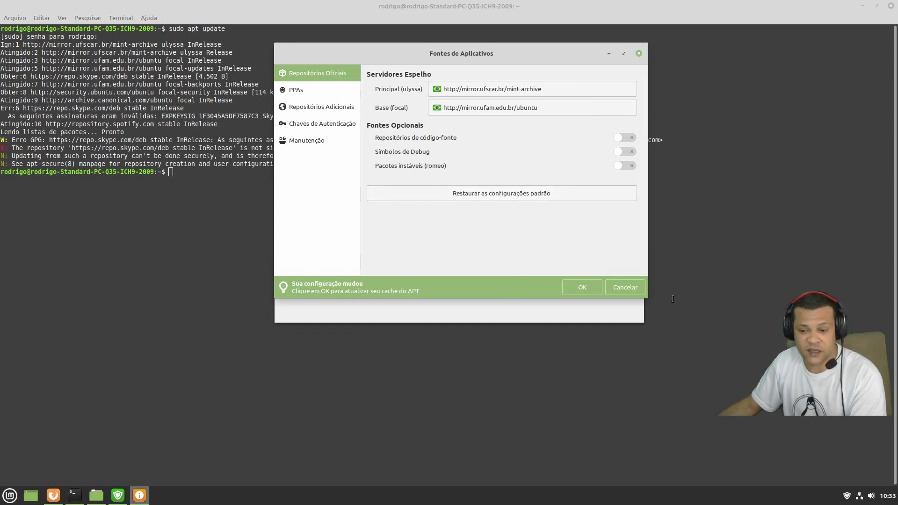
left_click(636, 294)
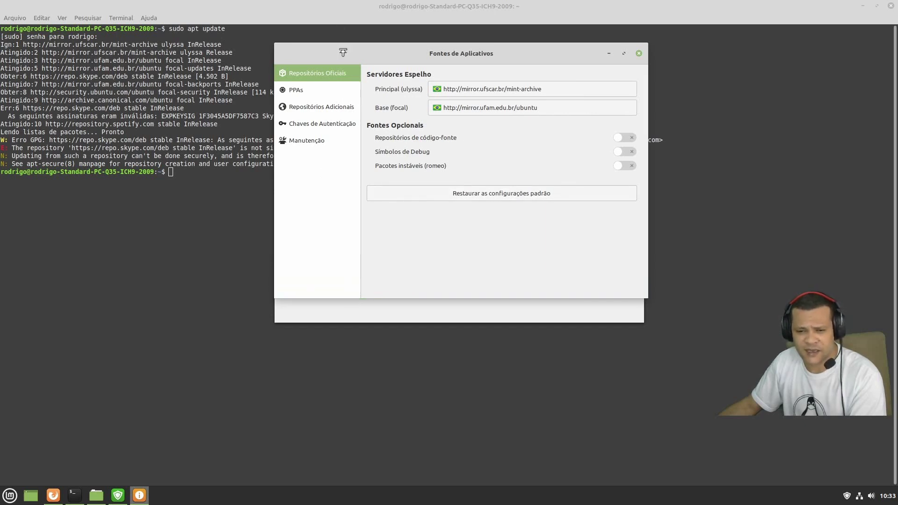
left_click(475, 108)
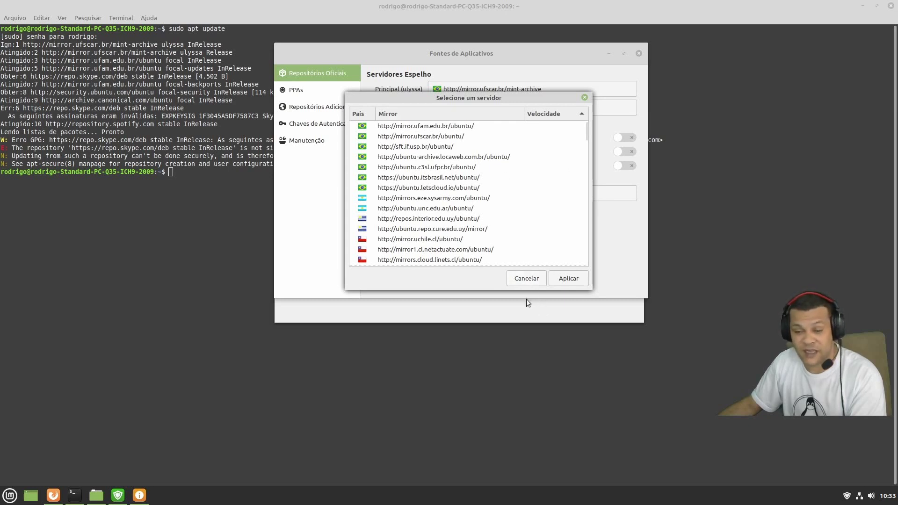
left_click(519, 279)
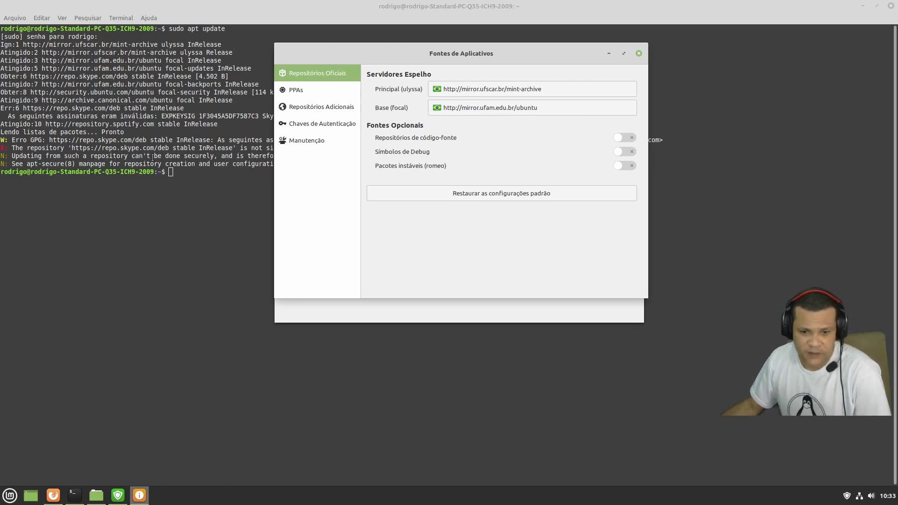
Disable the Skype / stable entry among the additional repositories, declining the APT cache refresh.
left_click(322, 111)
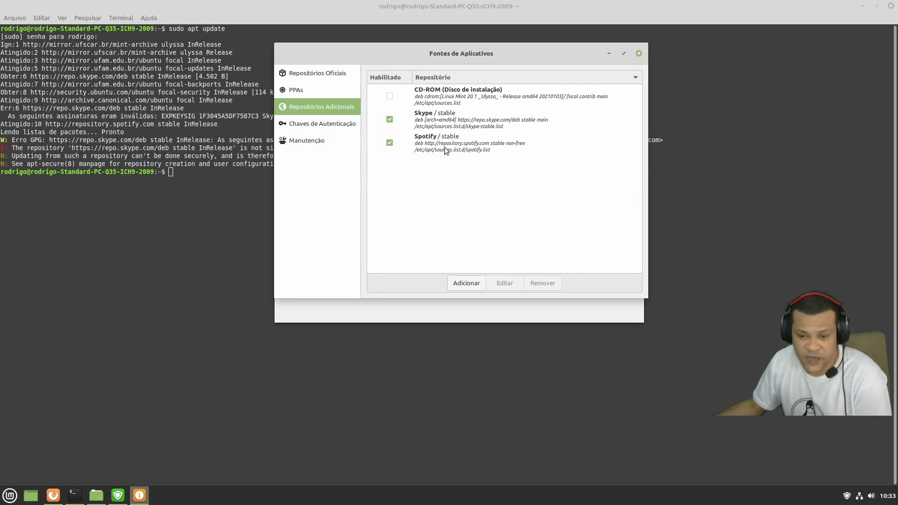
left_click(458, 123)
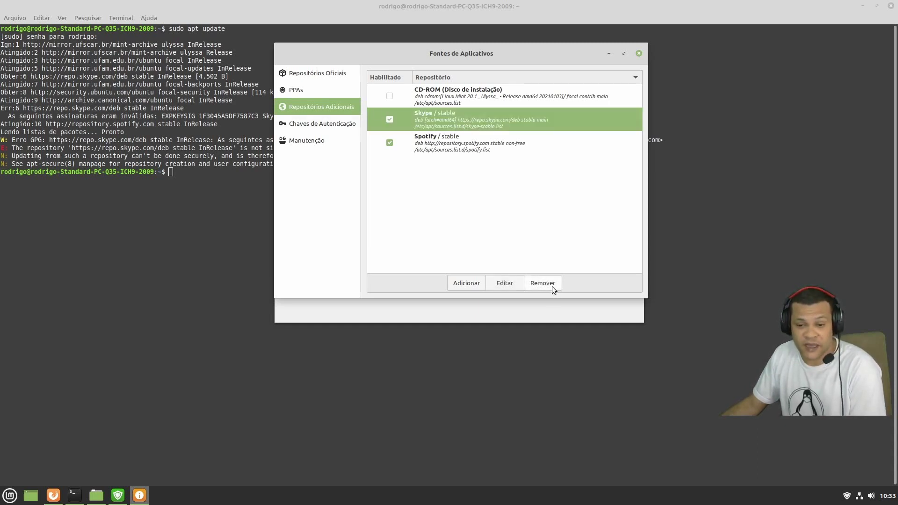
left_click(390, 119)
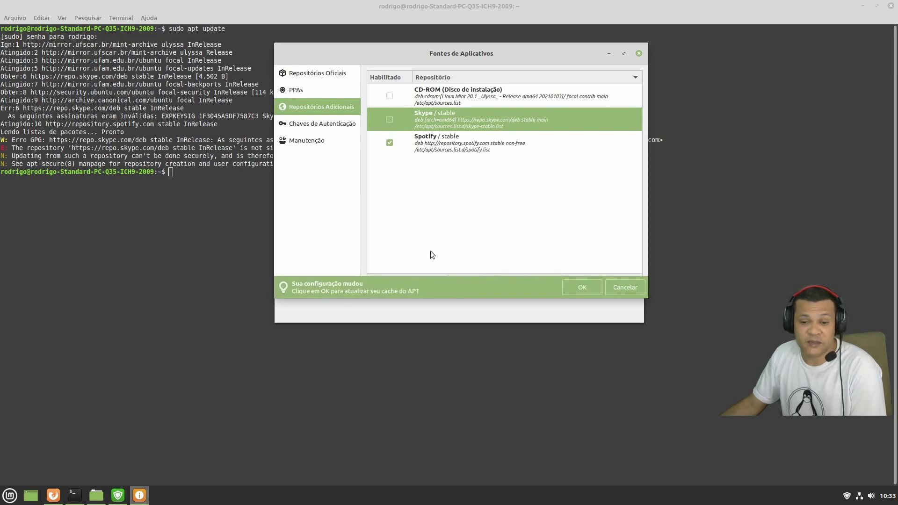
left_click(636, 288)
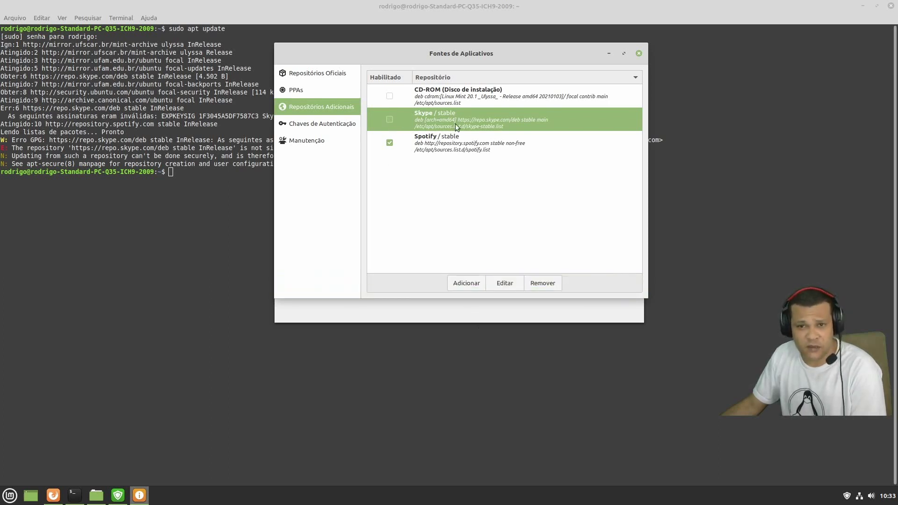
Permanently remove the Skype / stable repository and refresh the APT cache.
left_click(548, 287)
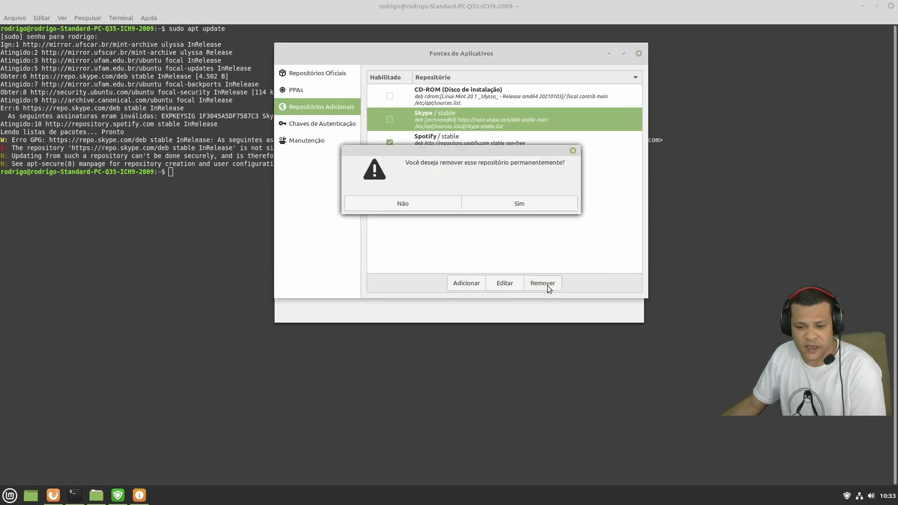
left_click(504, 203)
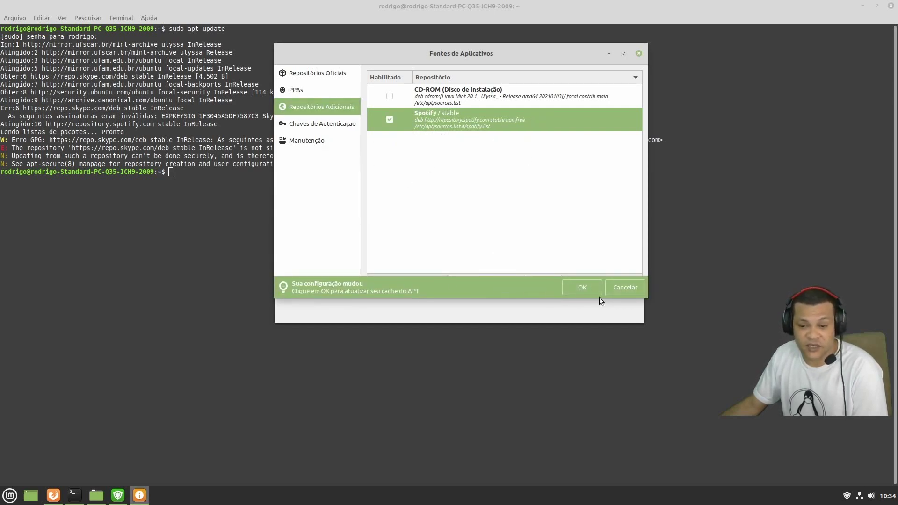
left_click(582, 290)
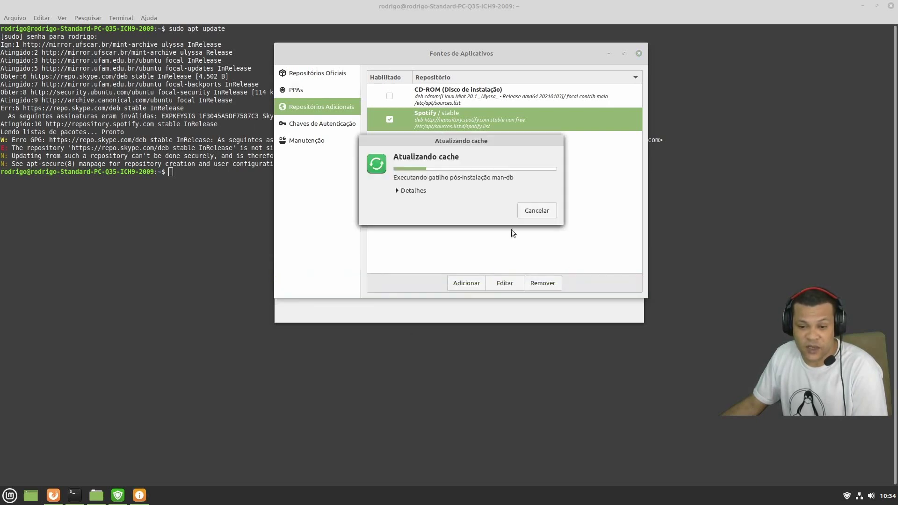
left_click(413, 191)
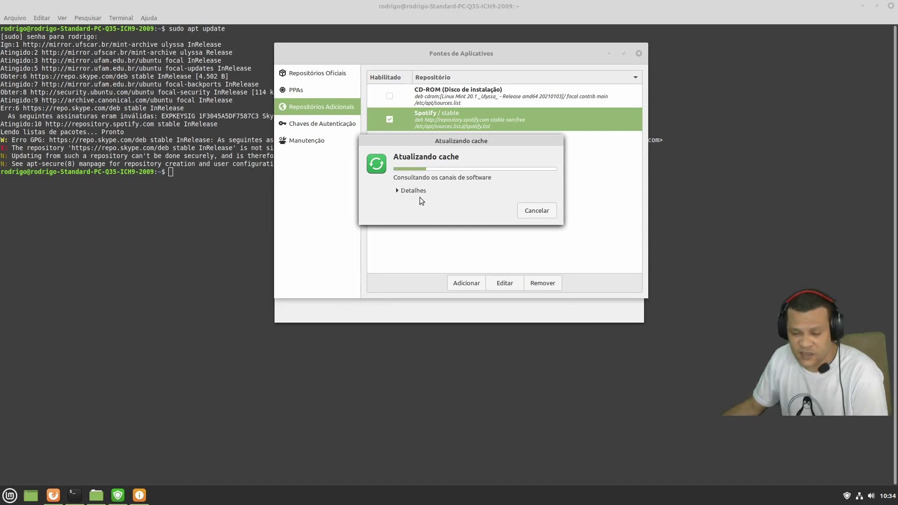
Rerun sudo apt update in the terminal and highlight the suggestion to run apt list --upgradable in its output.
left_click(246, 15)
key("Up")
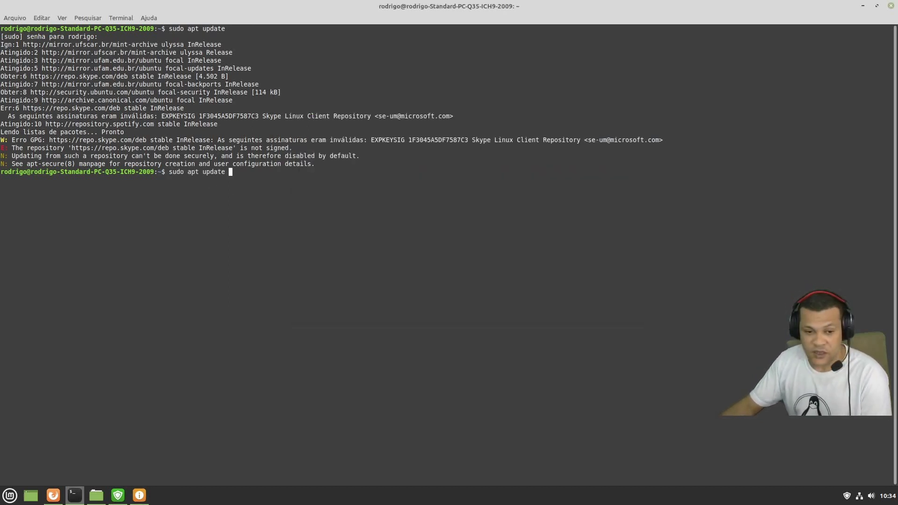
key("Return")
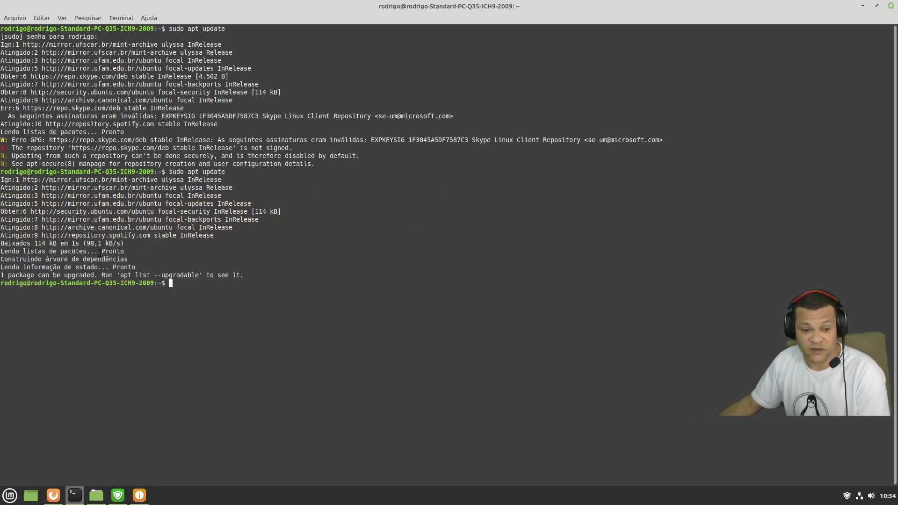
left_click_drag(97, 275, 266, 275)
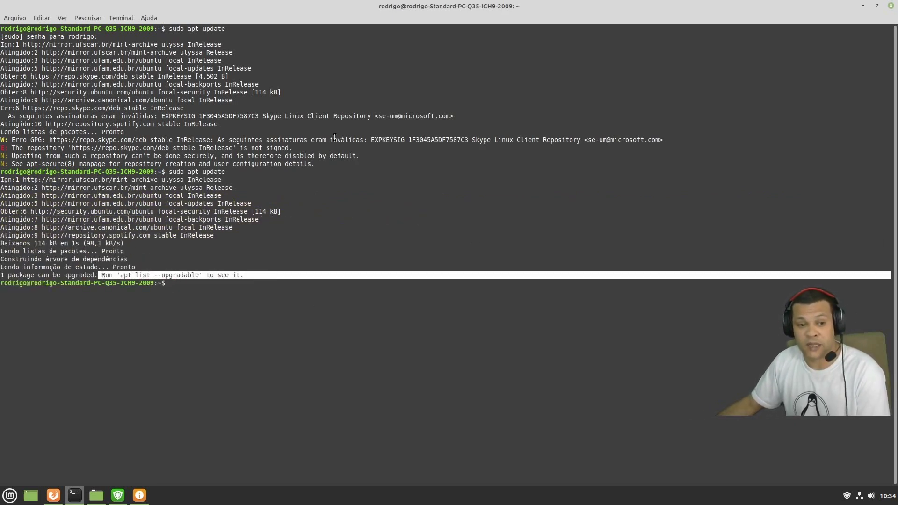
Review the PPAs, the Skype Linux Client Repository authentication key and the maintenance options in Fontes de Aplicativos.
left_click_drag(563, 63, 502, 60)
left_click(235, 88)
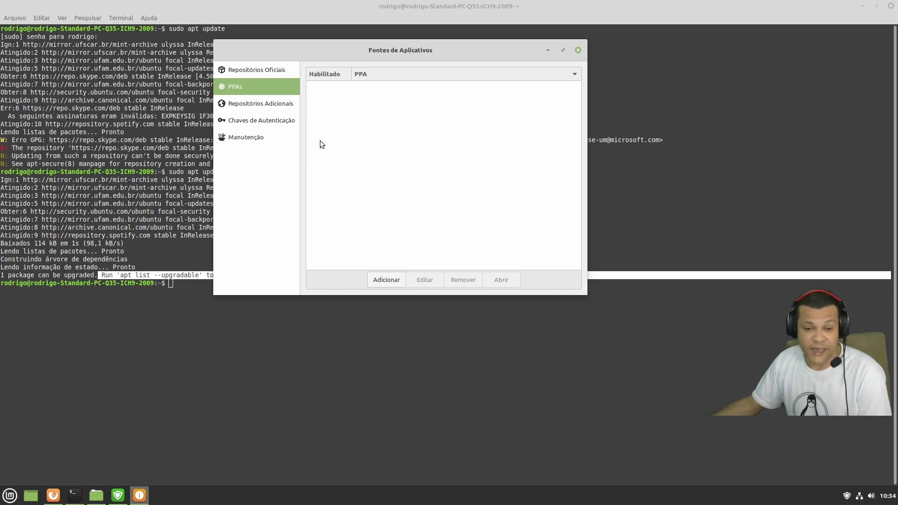
left_click(280, 123)
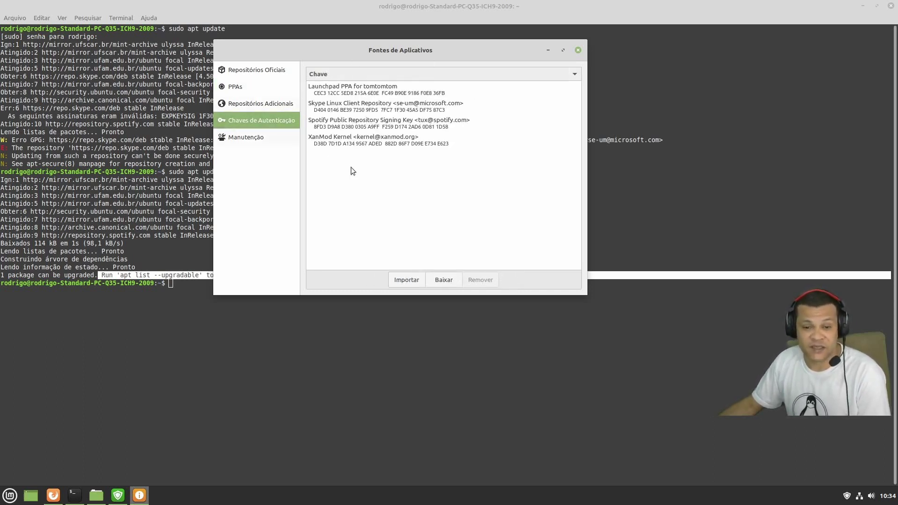
left_click(365, 109)
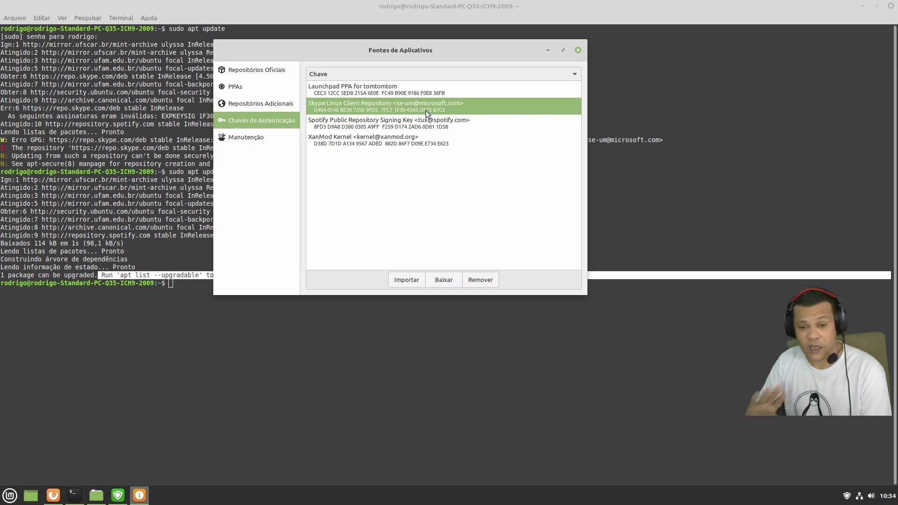
left_click(234, 138)
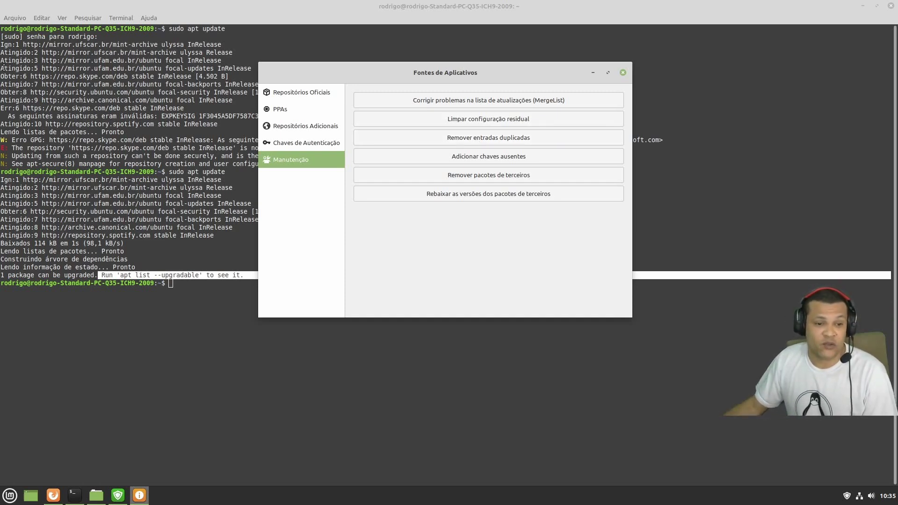
Highlight the Skype and neighbouring mirror lines of the first apt update output, and bring Fontes de Aplicativos back to its maintenance options.
left_click_drag(3, 68, 277, 85)
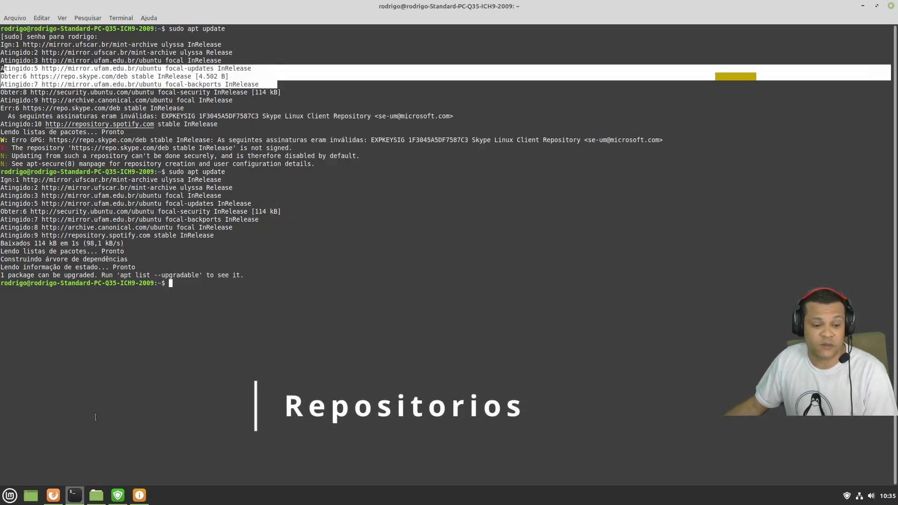
left_click(133, 499)
left_click_drag(460, 72, 430, 91)
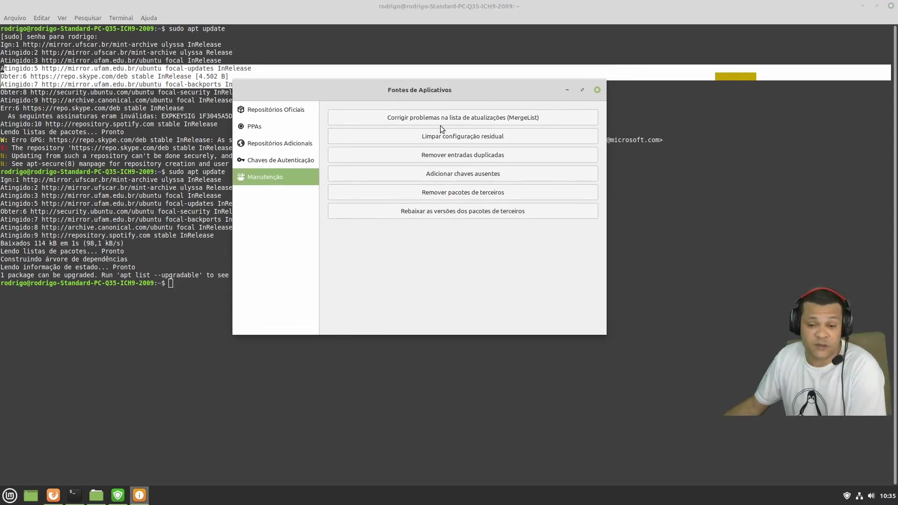
left_click_drag(439, 91, 452, 82)
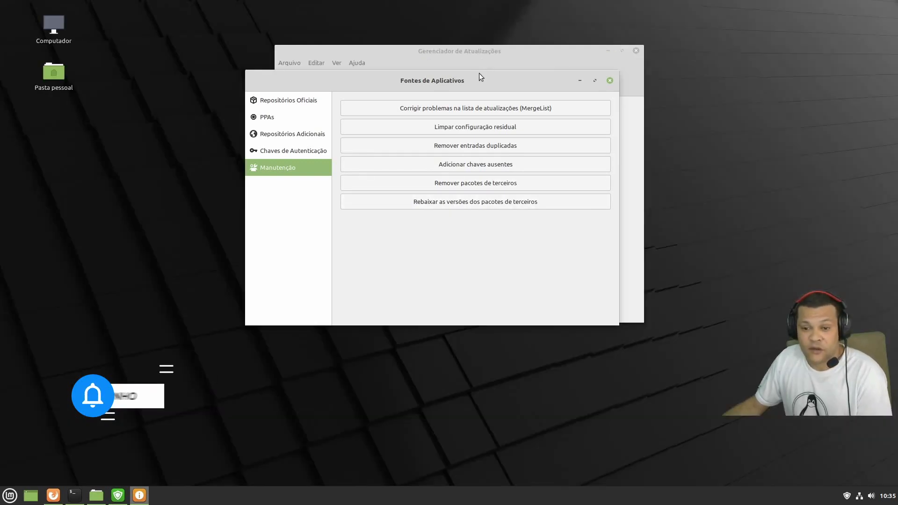
left_click_drag(480, 74, 531, 75)
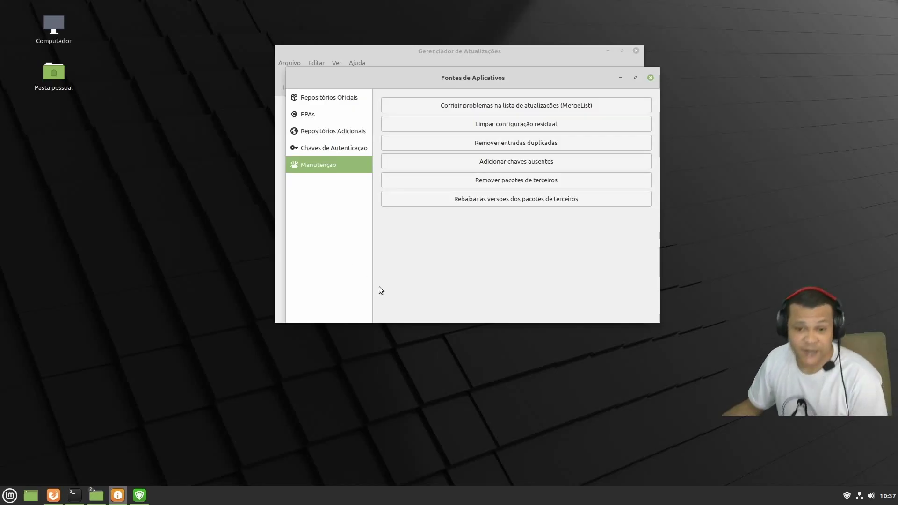
Open skypeforlinux-64.deb from the Downloads folder in the package installer, dismiss the repository version notice and move the installer window higher.
left_click(90, 495)
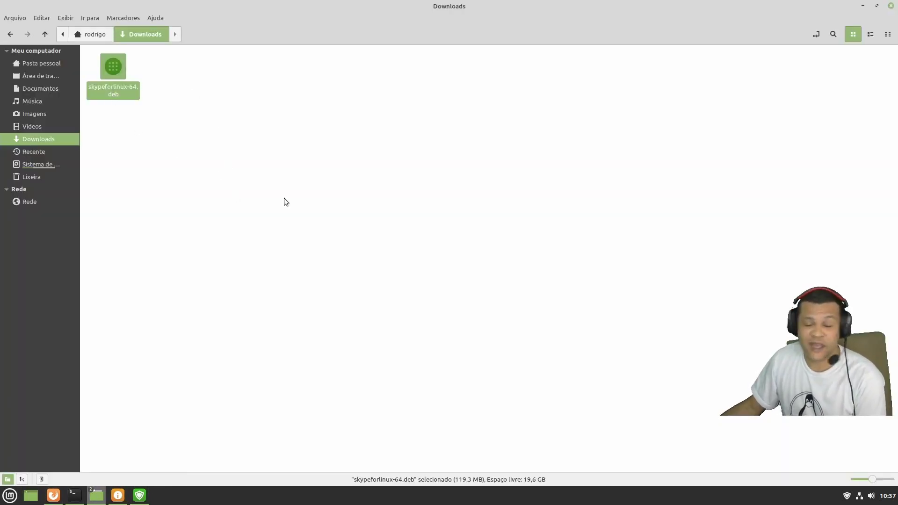
left_click(189, 116)
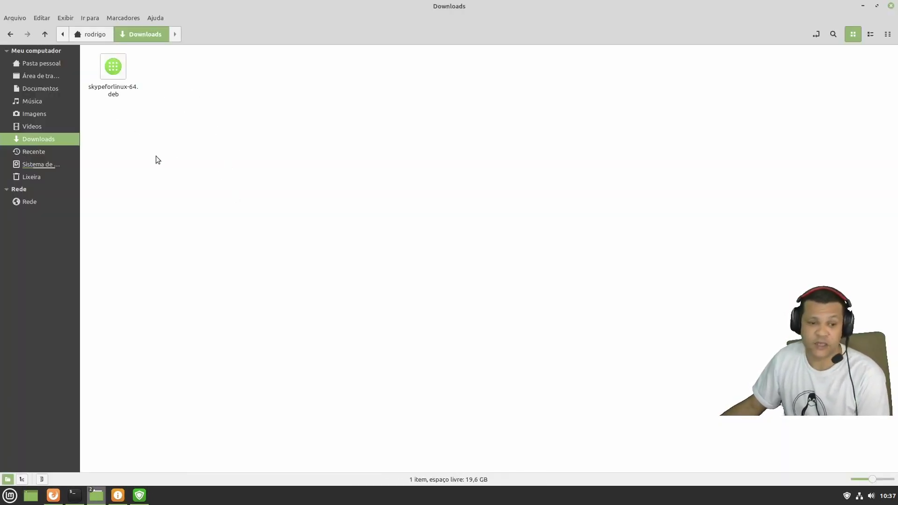
double_click(112, 89)
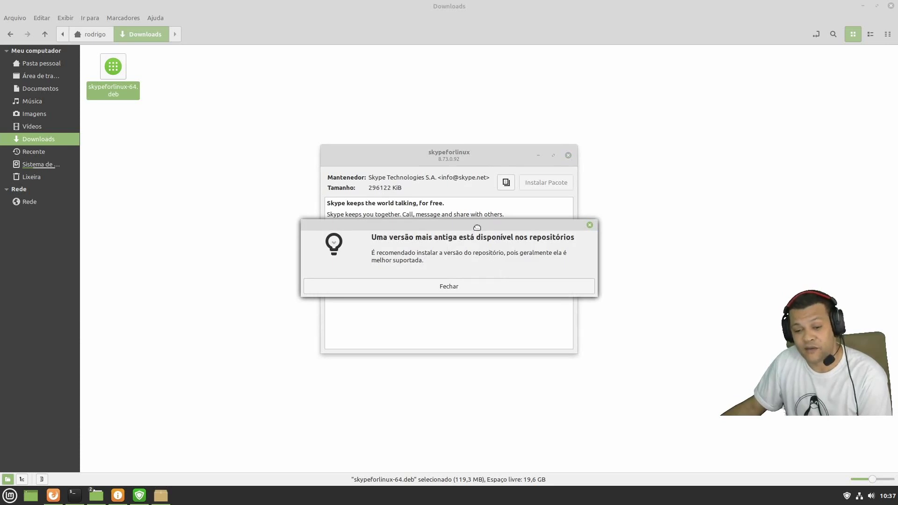
left_click_drag(477, 227, 467, 70)
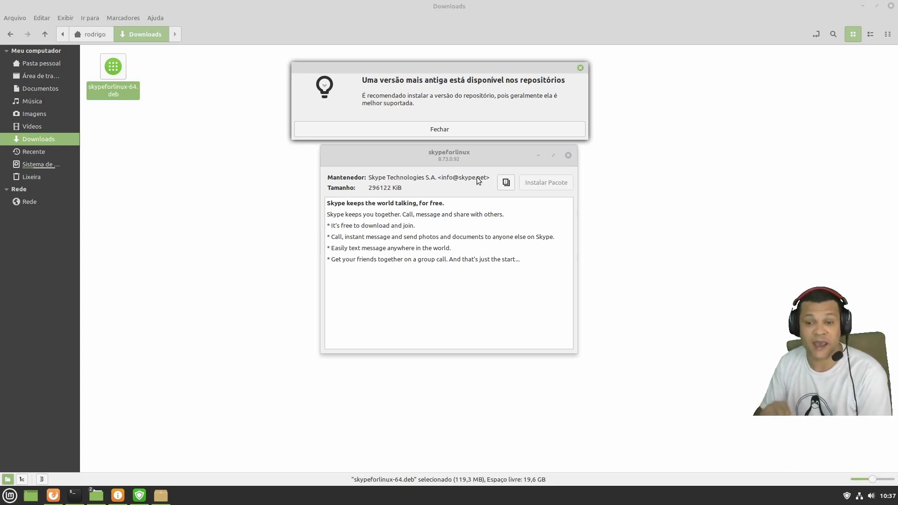
left_click(440, 129)
left_click_drag(479, 149, 491, 107)
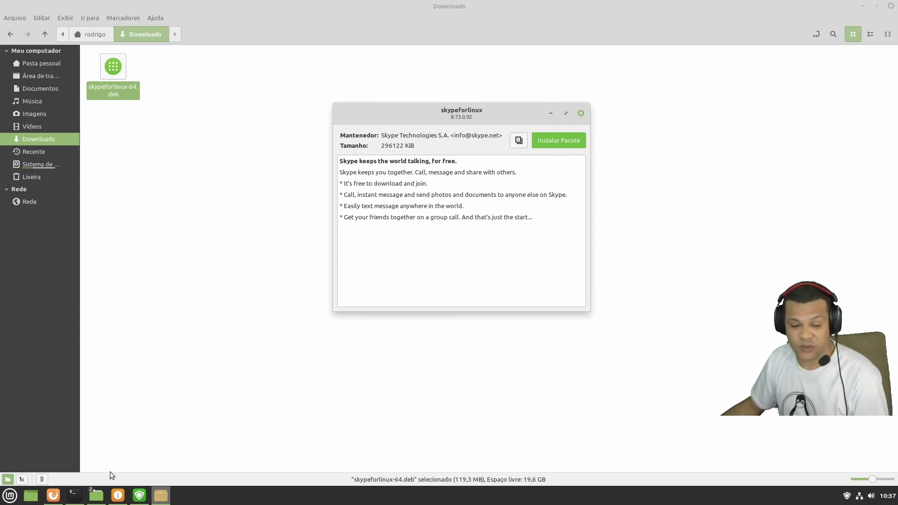
Look up "skype" in Gerenciador de Aplicativos, view the details of the Skype package and close the application manager.
left_click(10, 496)
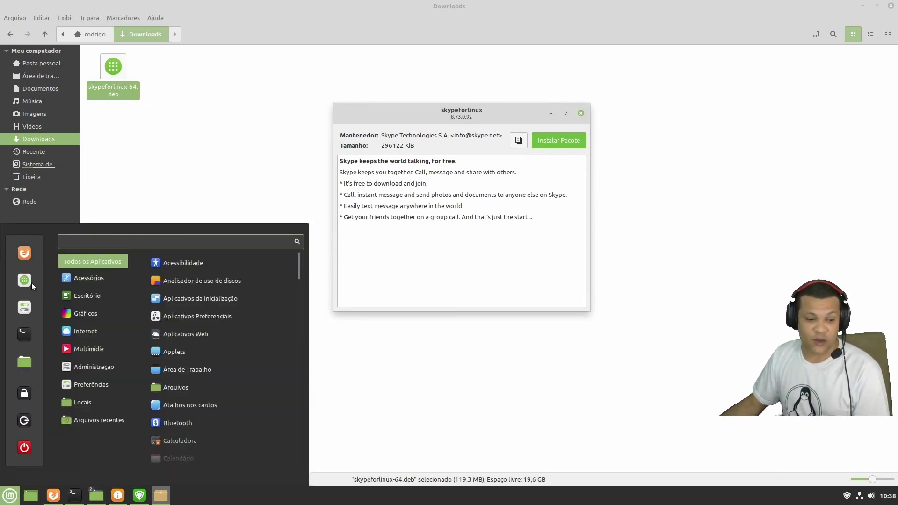
key("Escape")
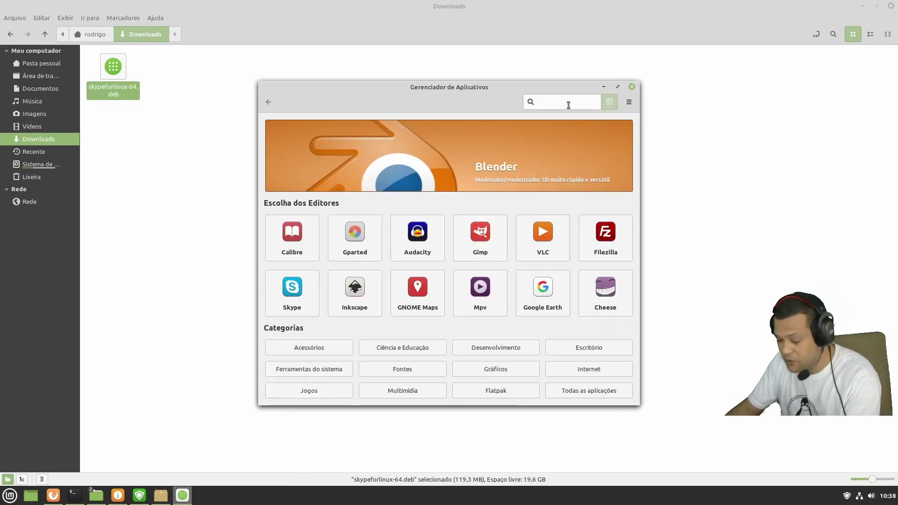
type("skype")
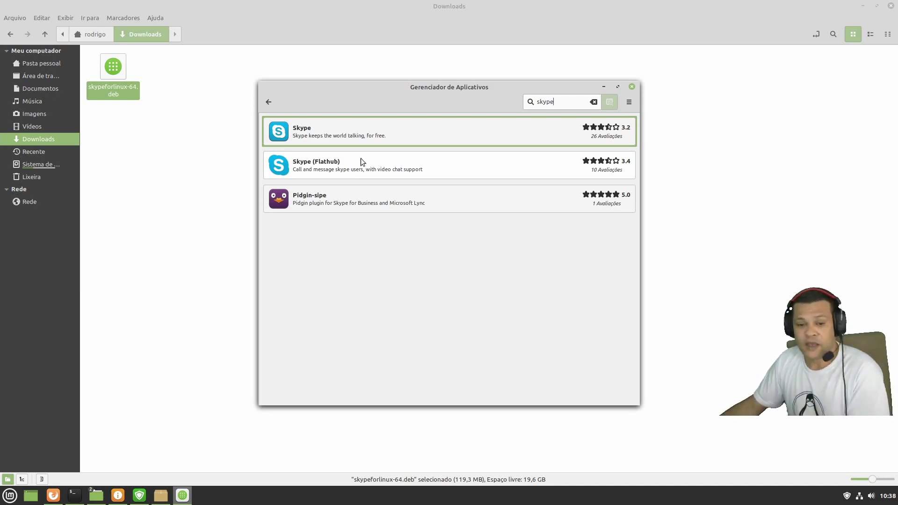
left_click(363, 136)
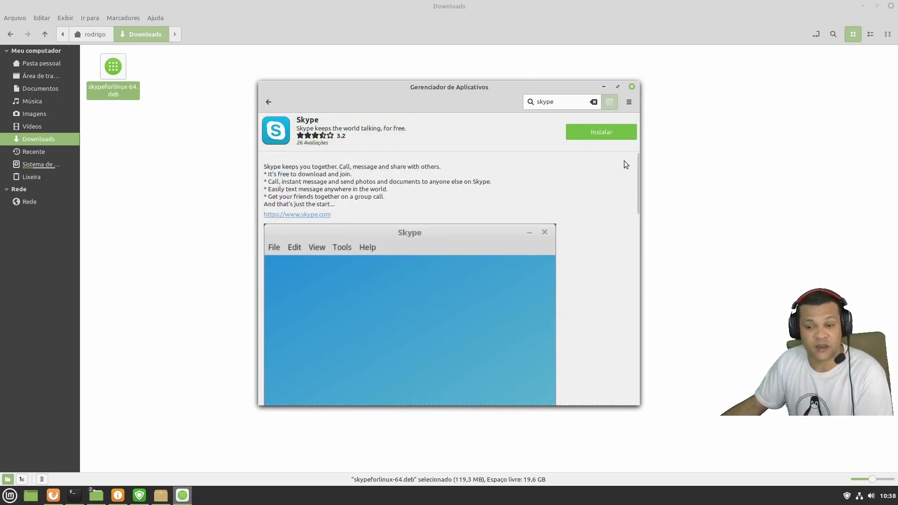
left_click(632, 87)
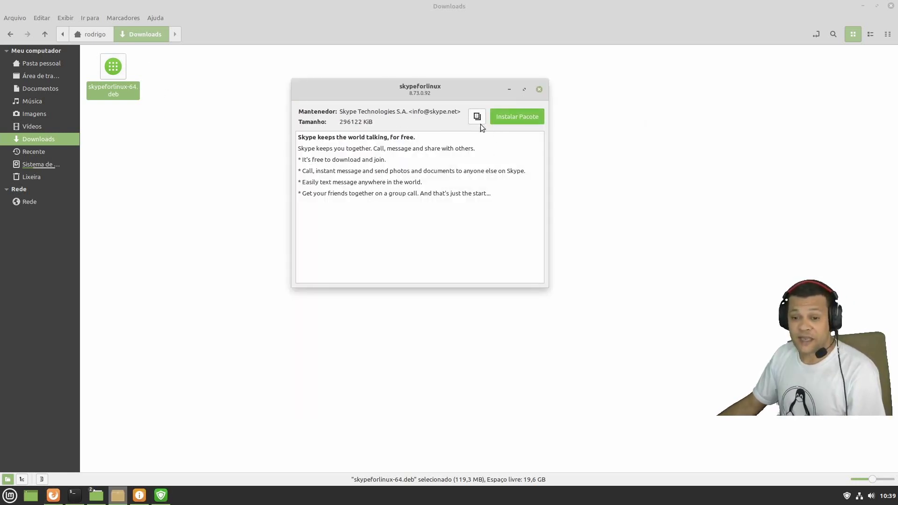
Start installing the skypeforlinux package from the downloaded installer and answer the authentication request.
left_click(505, 115)
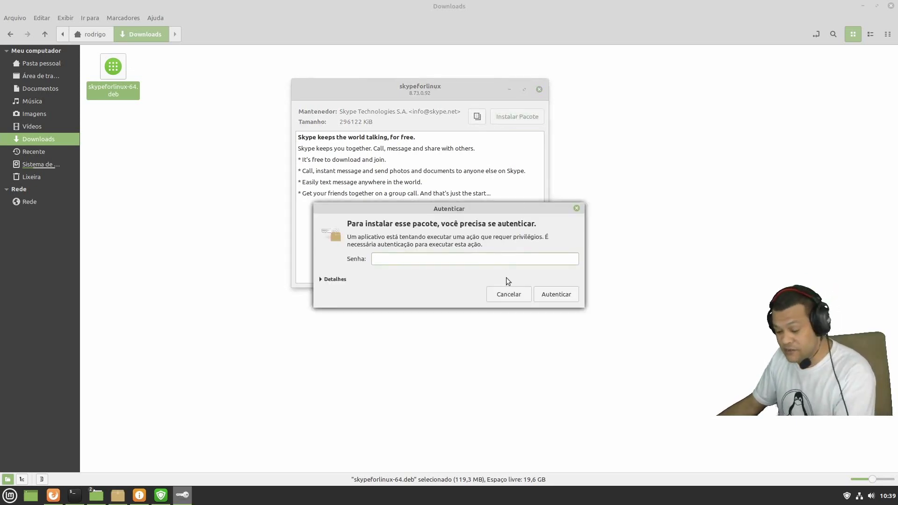
left_click(492, 288)
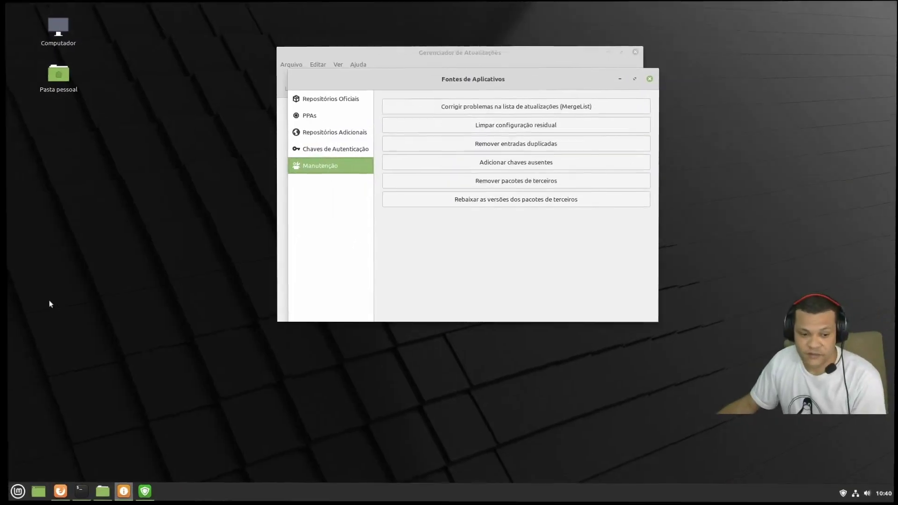
Clear the terminal, rerun sudo apt update and highlight the Skype repository error lines in its output.
left_click(75, 495)
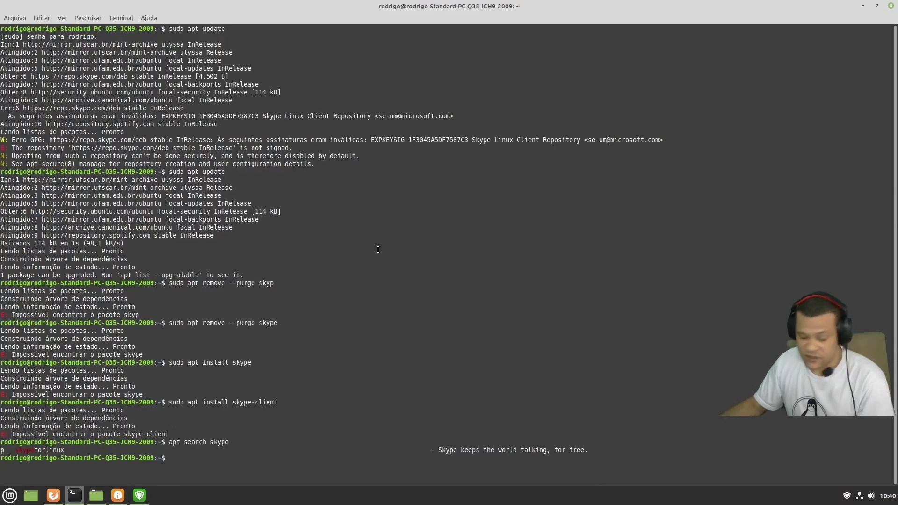
key("ctrl+l")
key("Up")
key("Up")
key("Up")
key("Up")
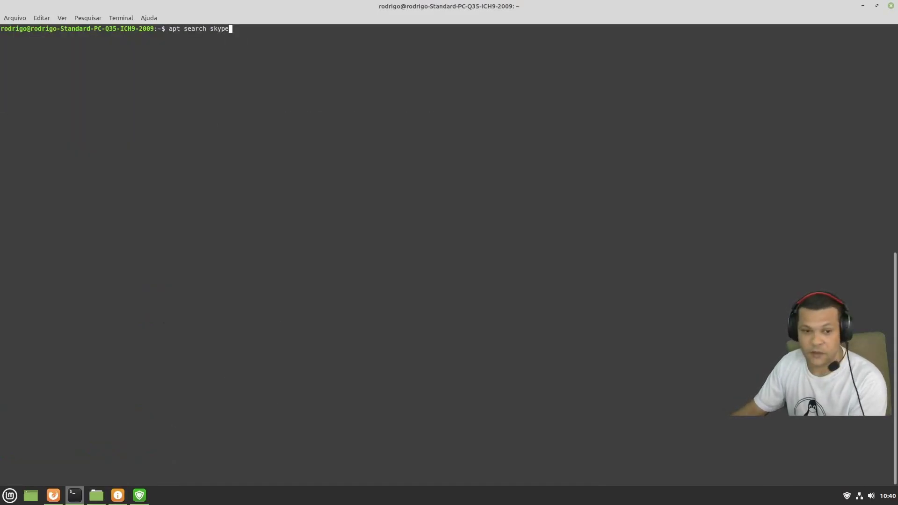
key("Return")
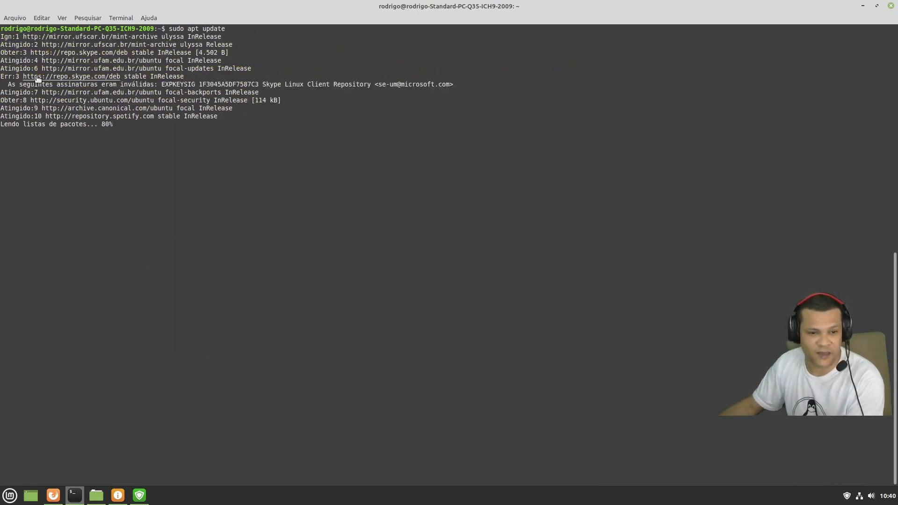
left_click_drag(2, 76, 297, 117)
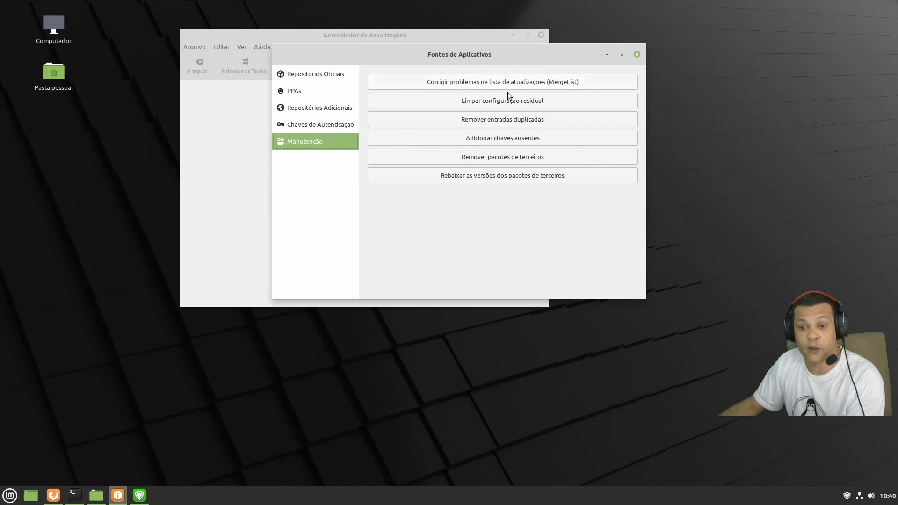
Run the fix for update list problems (MergeList) in the maintenance options and dismiss its message and the follow-up notice.
left_click(557, 84)
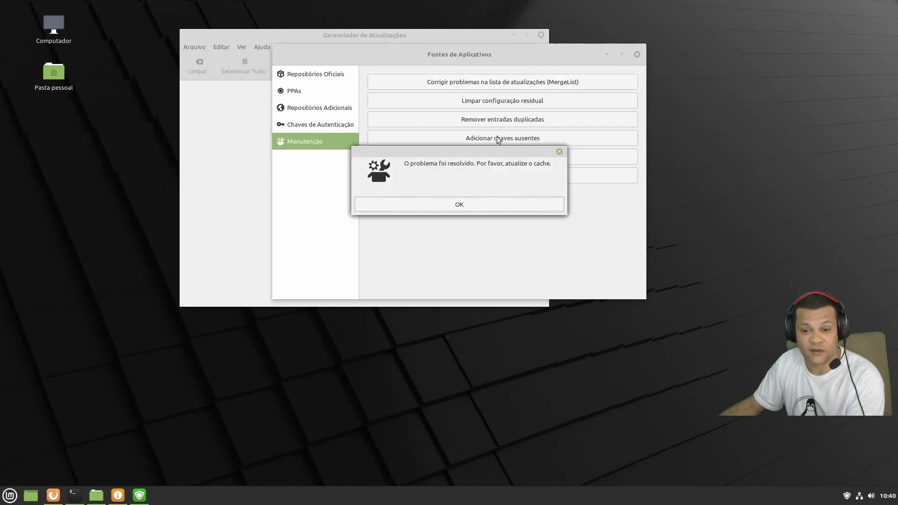
left_click(459, 204)
left_click(622, 284)
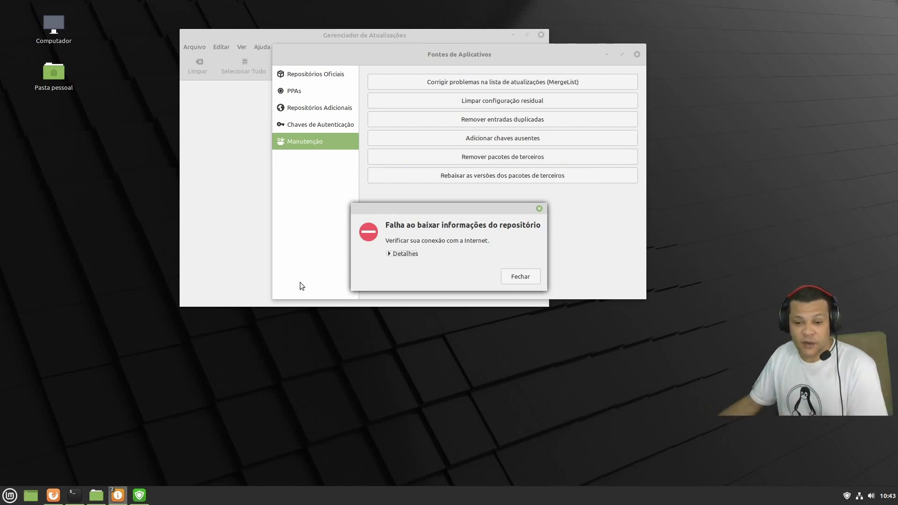
Expand the details of the repository download failure, highlight the Skype repository address in them and close the message.
left_click(398, 255)
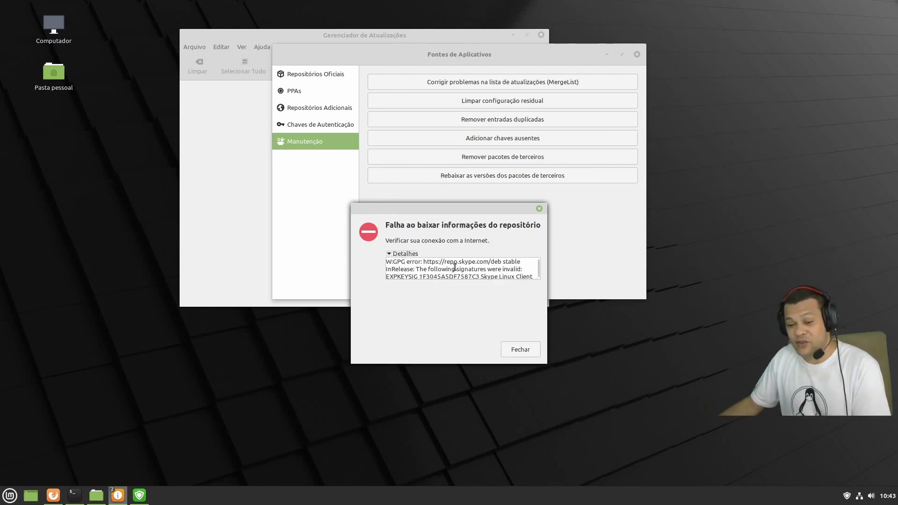
left_click_drag(446, 263, 486, 264)
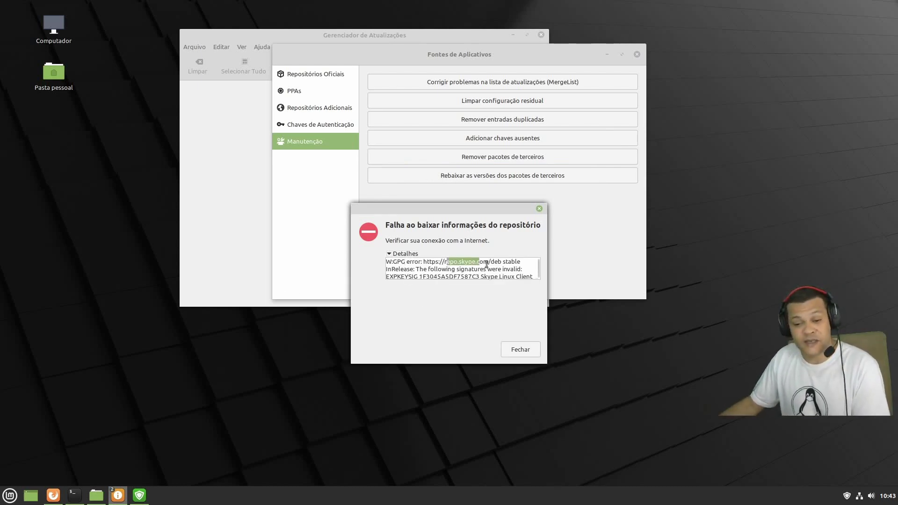
left_click(531, 350)
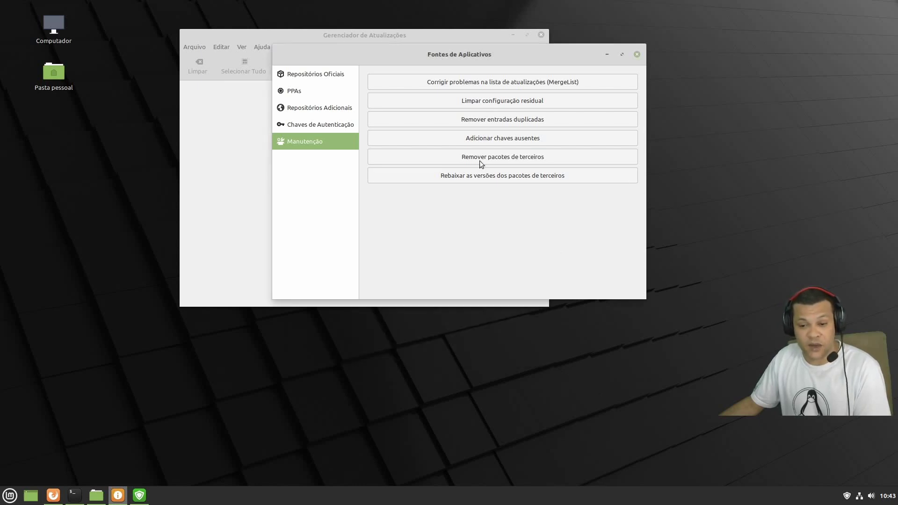
Add the missing repository authentication keys and accept updating the APT cache.
left_click(509, 138)
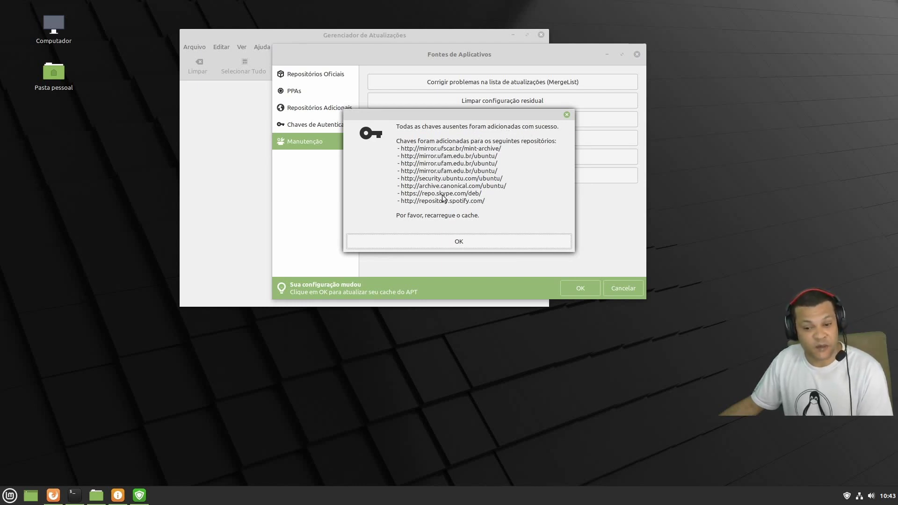
left_click(454, 243)
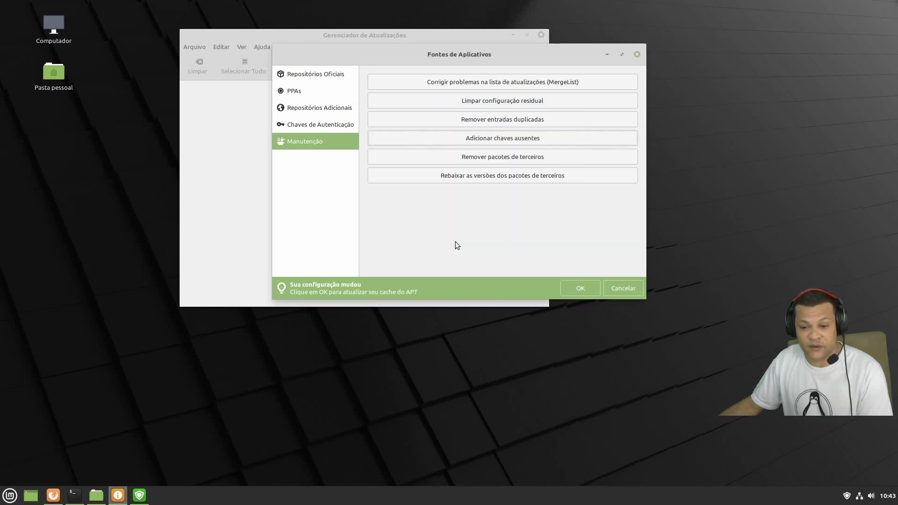
left_click(578, 288)
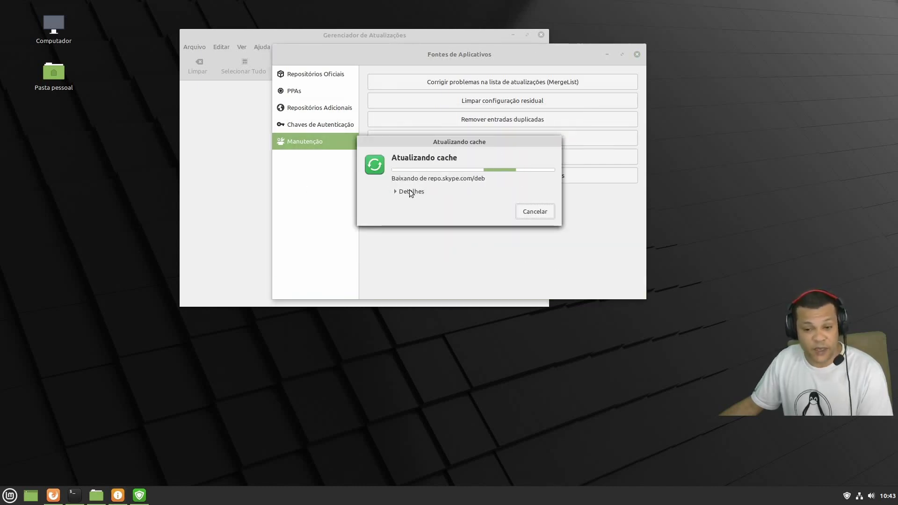
Rerun sudo apt update in the terminal, highlight the earlier Skype repository error lines and minimise the terminal.
left_click(74, 496)
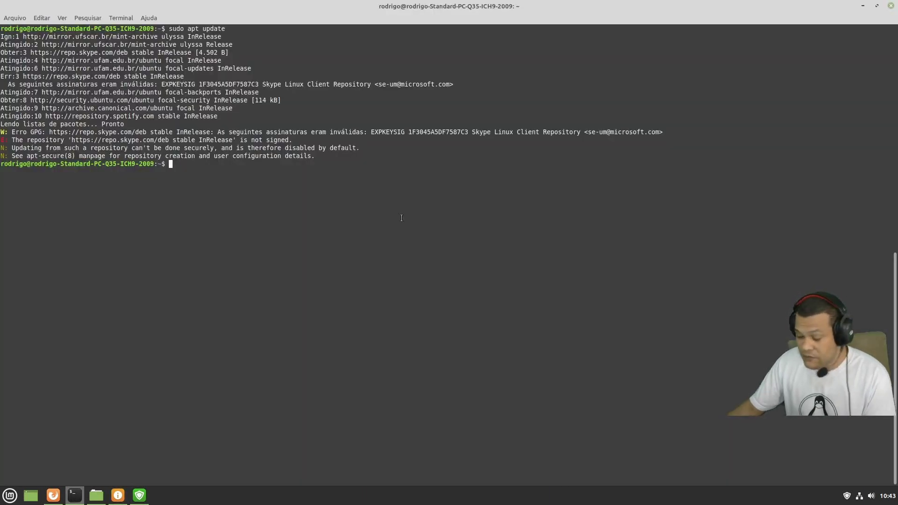
key("Up")
key("Return")
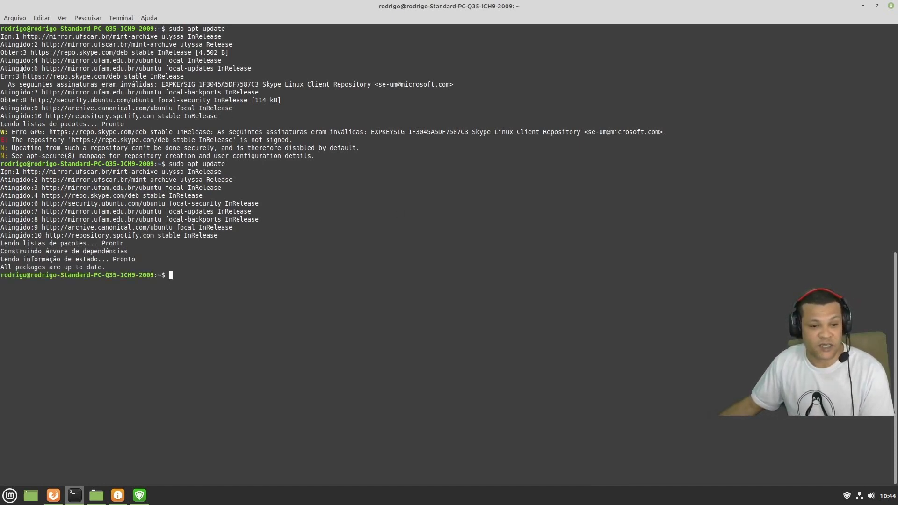
left_click_drag(26, 68, 456, 165)
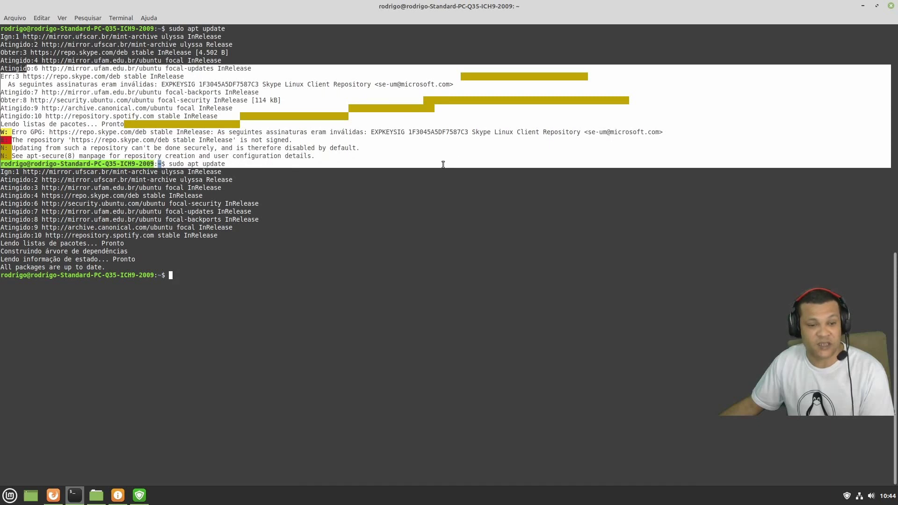
left_click(862, 5)
Review the additional repositories, open the third-party package removal list in the maintenance options and cancel it without removing anything.
left_click(309, 111)
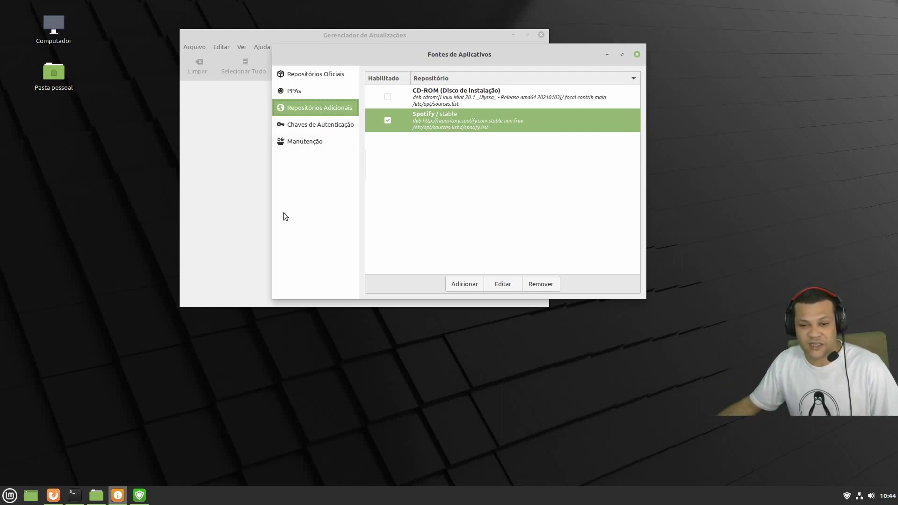
left_click(305, 141)
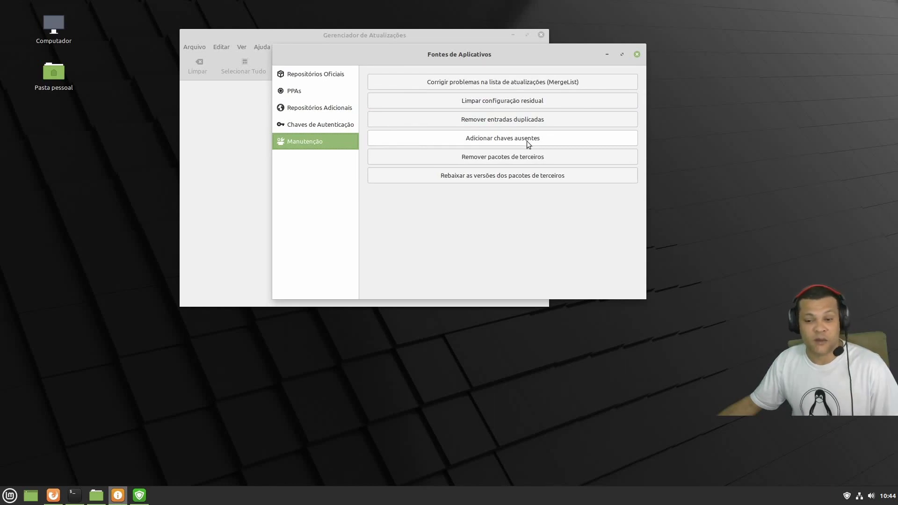
left_click(554, 162)
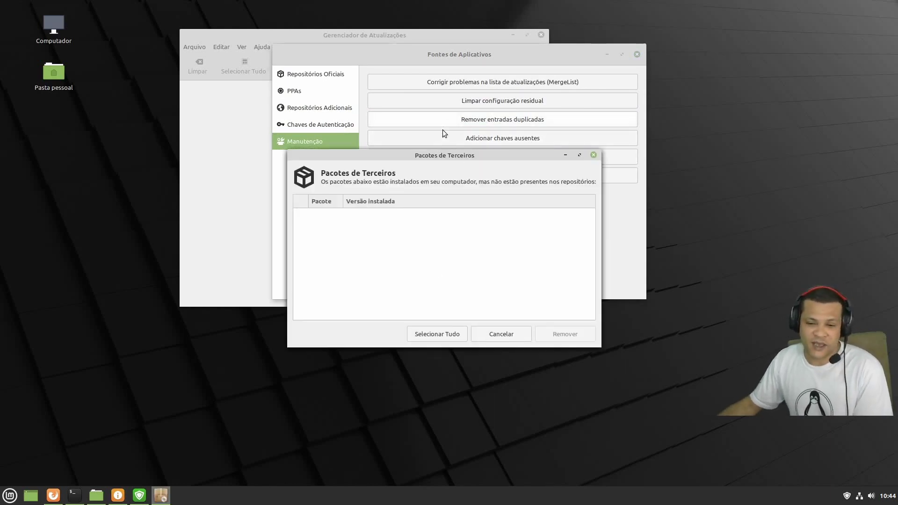
left_click_drag(436, 155, 373, 52)
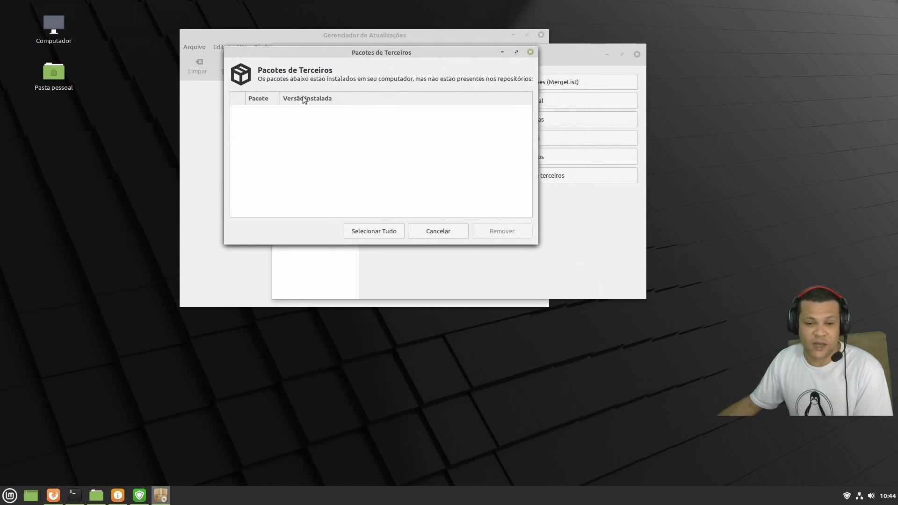
left_click(438, 231)
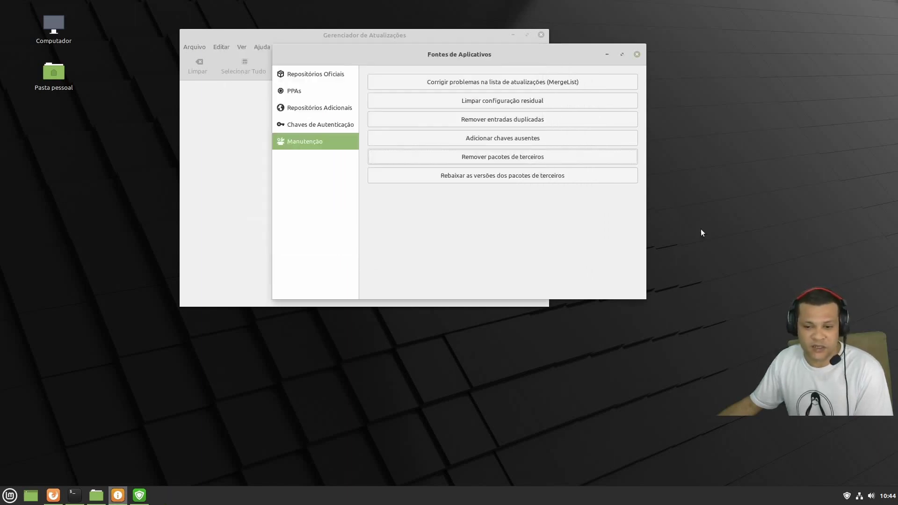
Open the option for downgrading third-party package versions, close its window and close Fontes de Aplicativos.
left_click(502, 181)
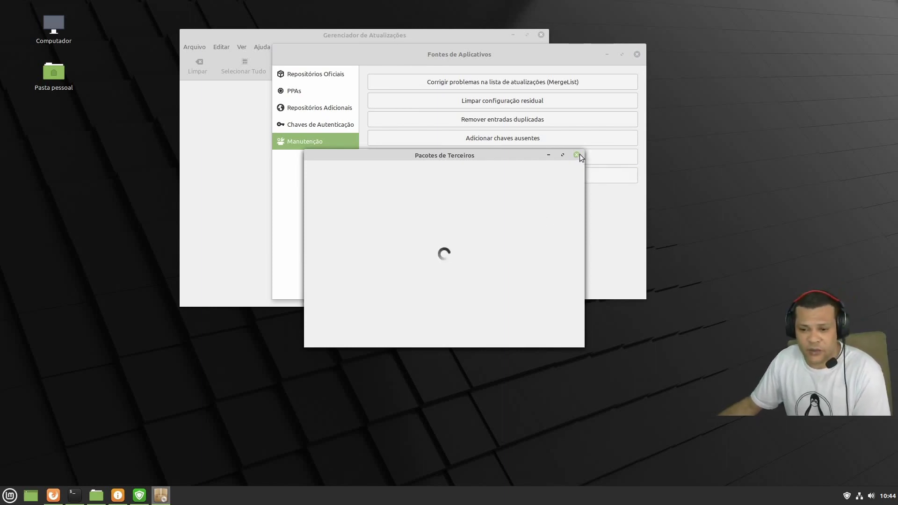
left_click(567, 156)
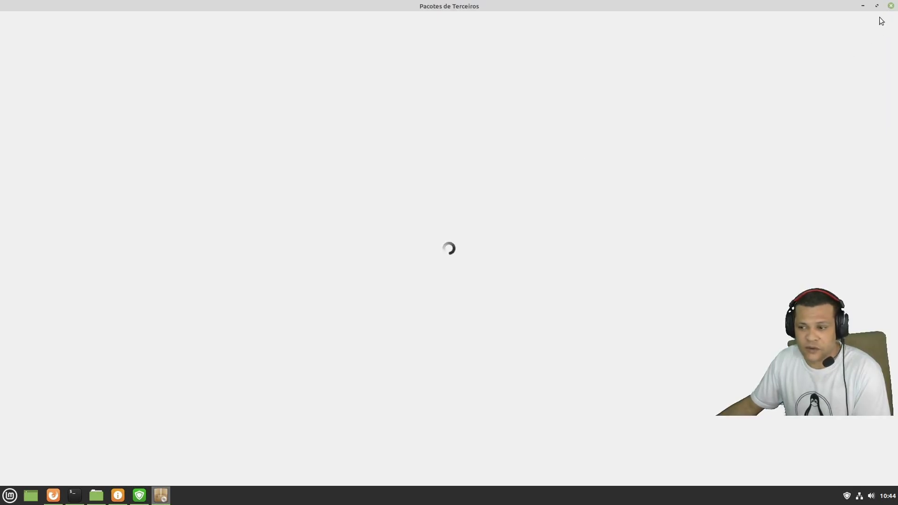
left_click(878, 6)
left_click(577, 155)
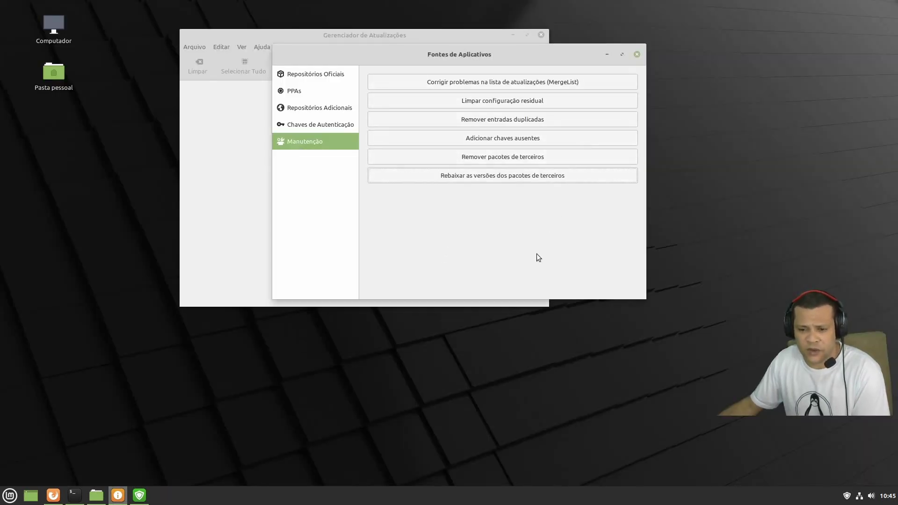
left_click(637, 55)
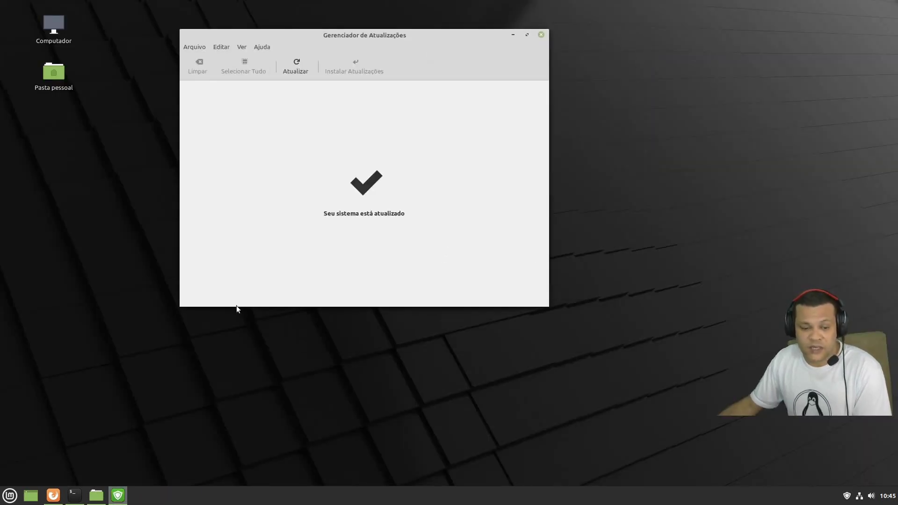
Try to install Wine in the terminal with sudo apt install wine, entering the sudo password.
left_click(74, 495)
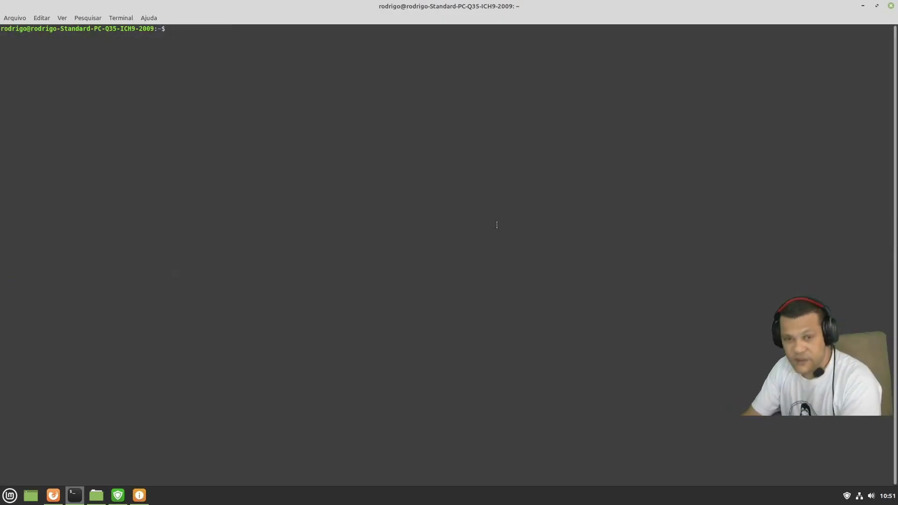
type("a")
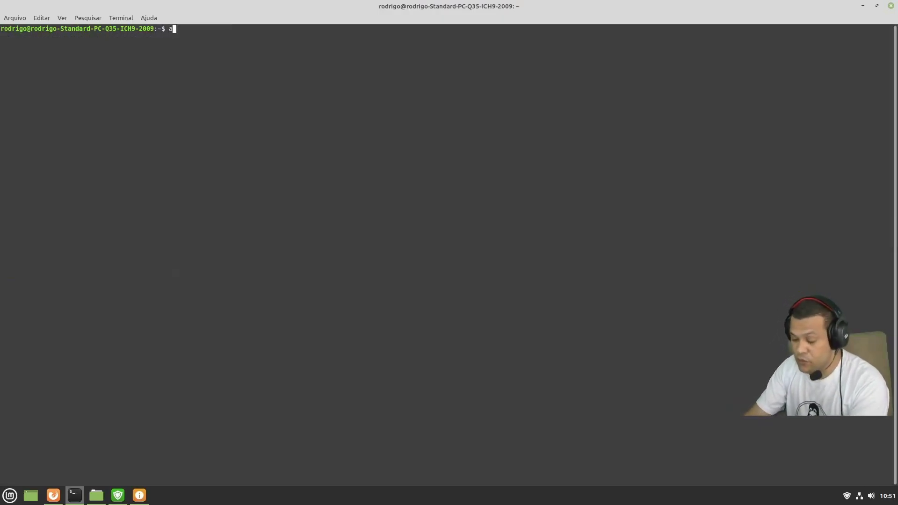
key("BackSpace")
type("sudo")
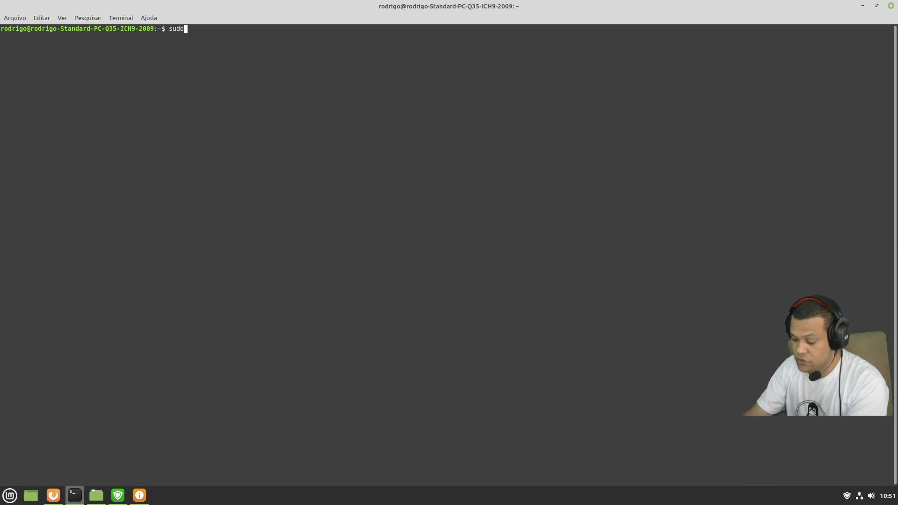
type(" apt install ")
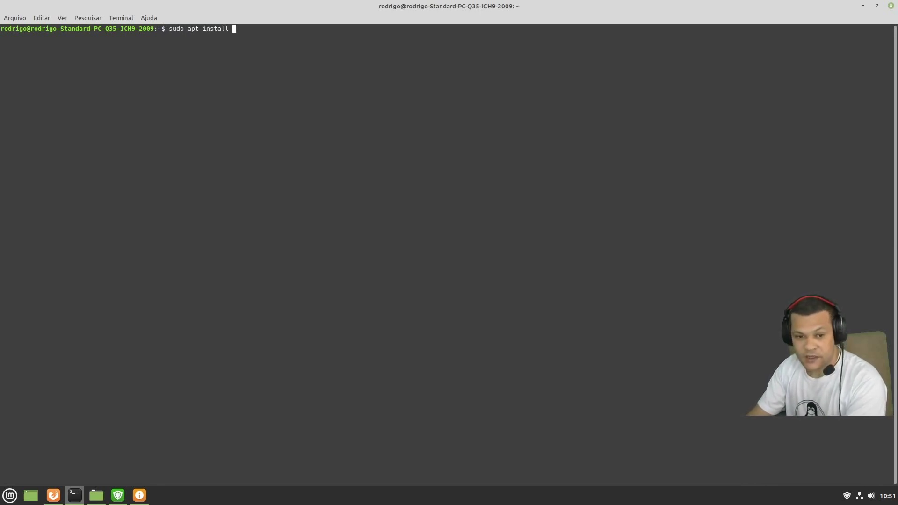
type("wine")
key("Return")
type("***")
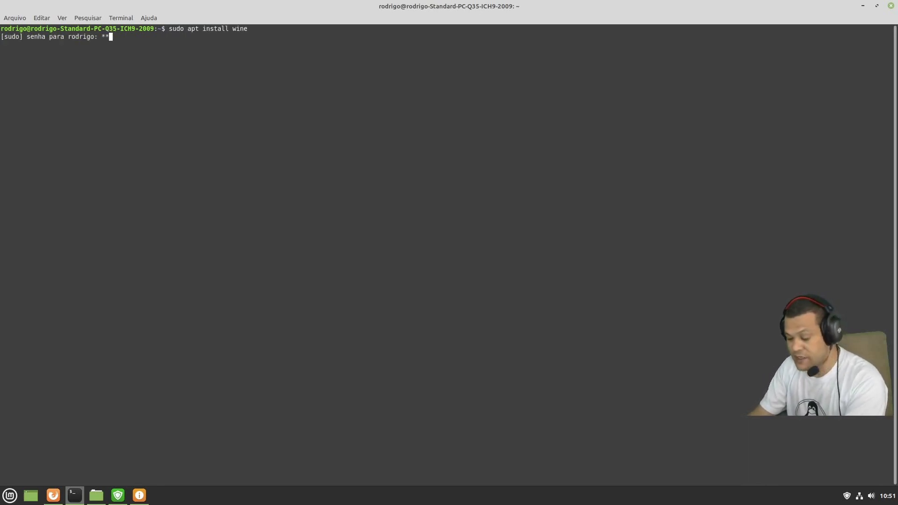
key("Return")
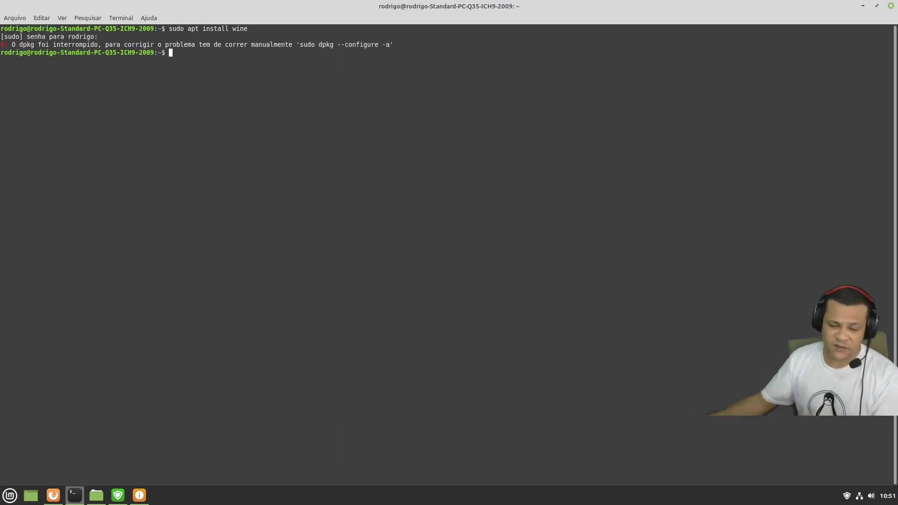
Bring up Fontes de Aplicativos over the terminal, look over its maintenance options and close it.
left_click(140, 495)
left_click_drag(513, 127, 414, 77)
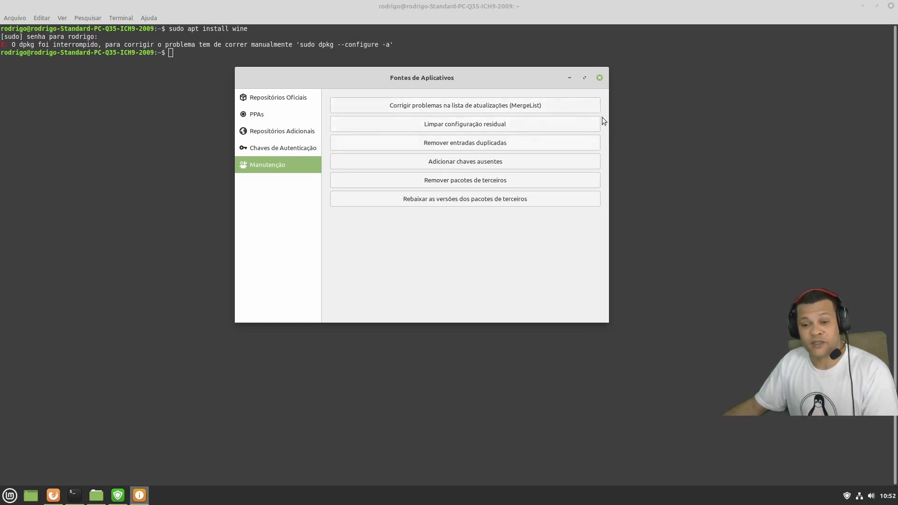
left_click(600, 78)
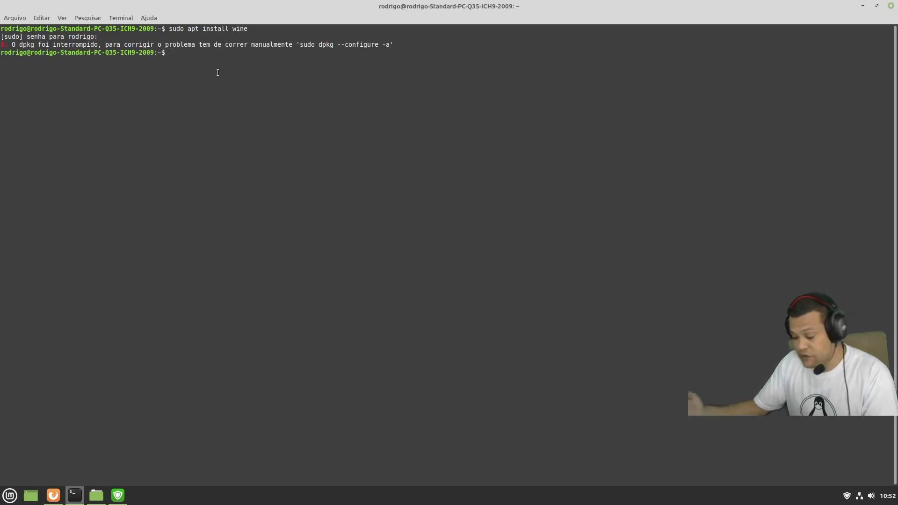
Force the removal of the broken Wine package with sudo dpkg --remove --force-remove-reinstreq wine.
key("Up")
type("A")
key("BackSpace")
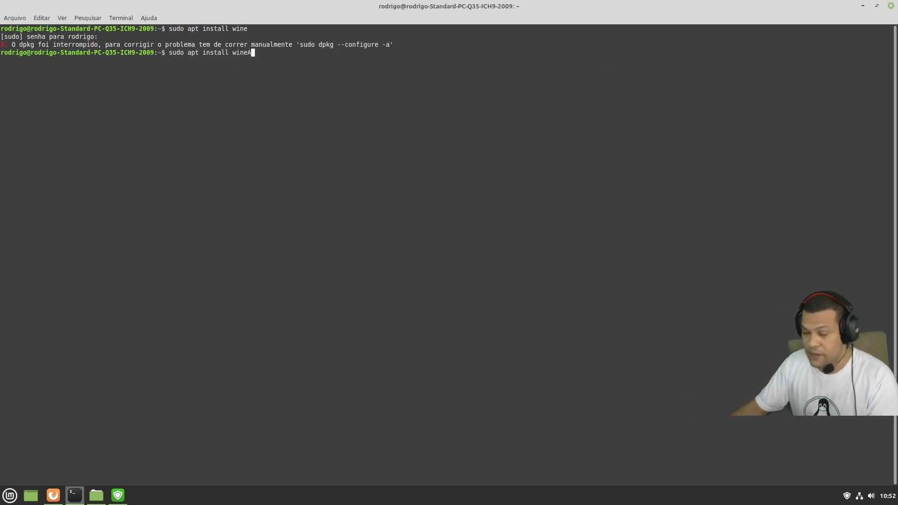
key("Up")
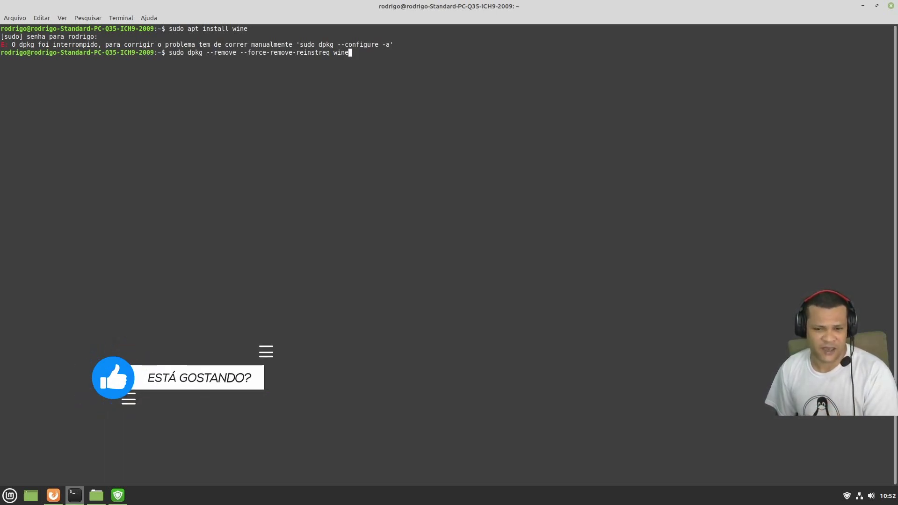
key("BackSpace")
key("BackSpace")
key("BackSpace")
key("BackSpace")
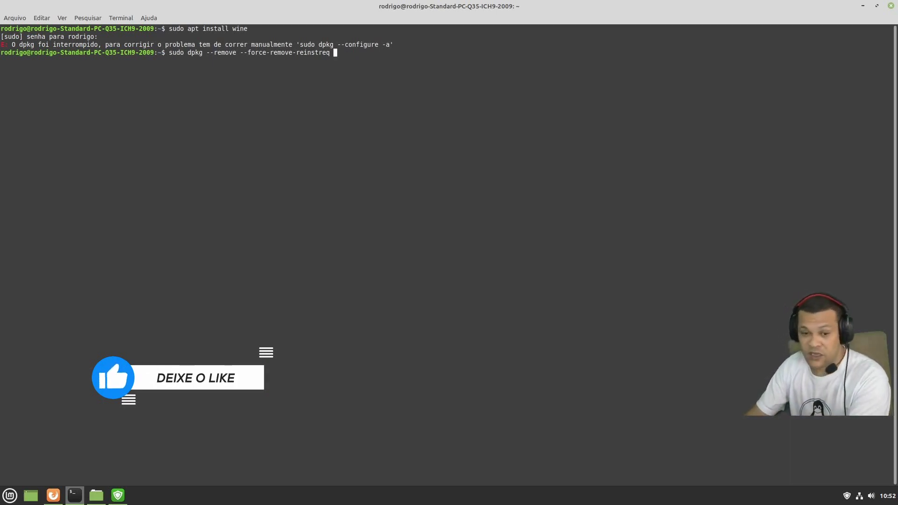
type("wine")
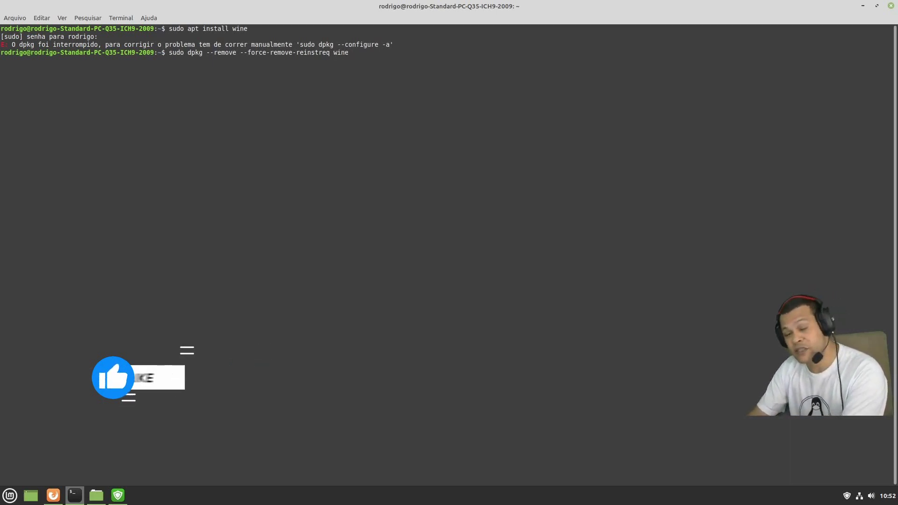
key("Return")
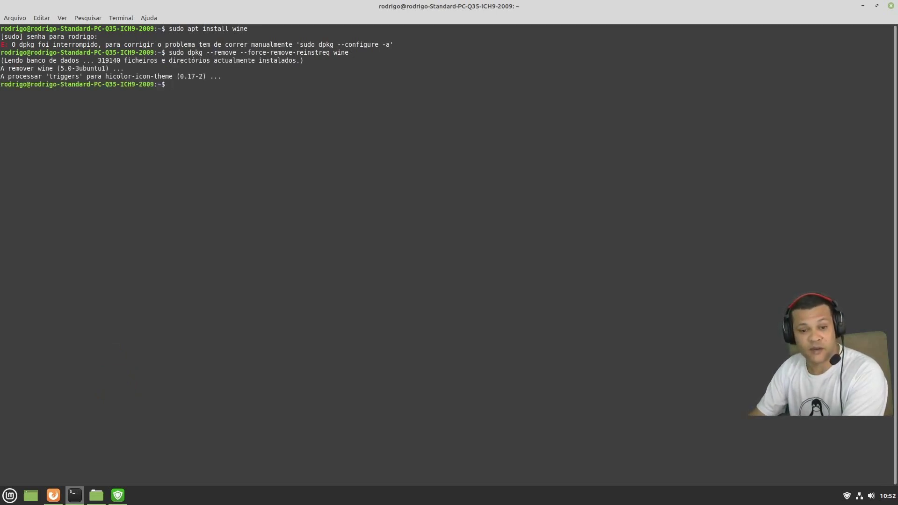
Run sudo apt install wine again after the forced package removal.
key("Up")
key("Up")
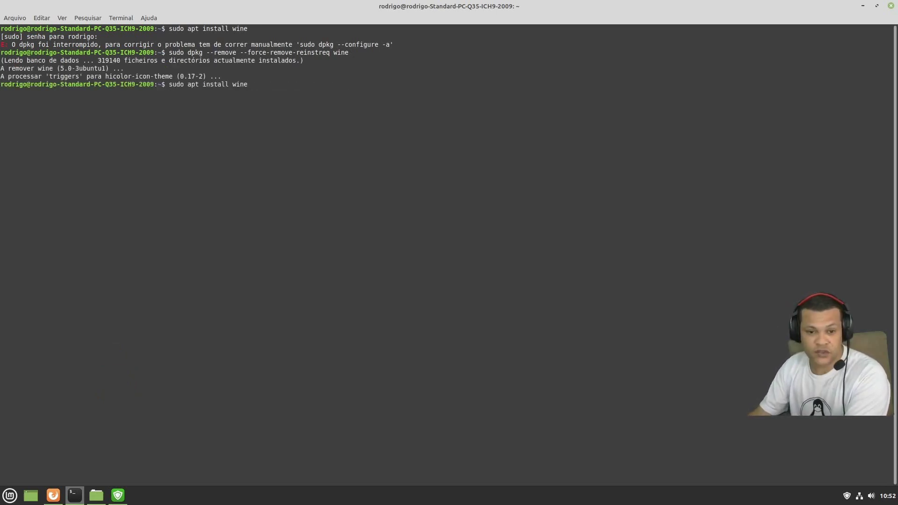
key("Return")
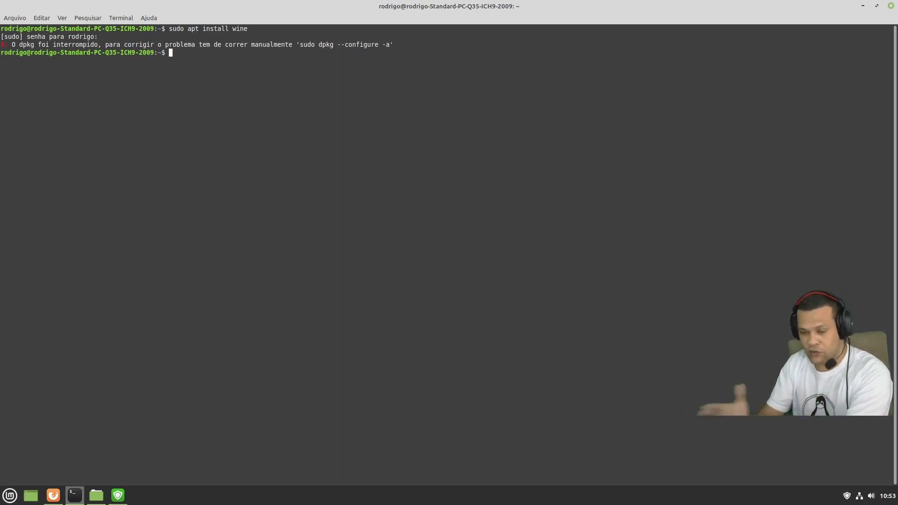
Attempt to repair the broken packages by running sudo apt-get --fix-broken install in the terminal.
type("sudo a")
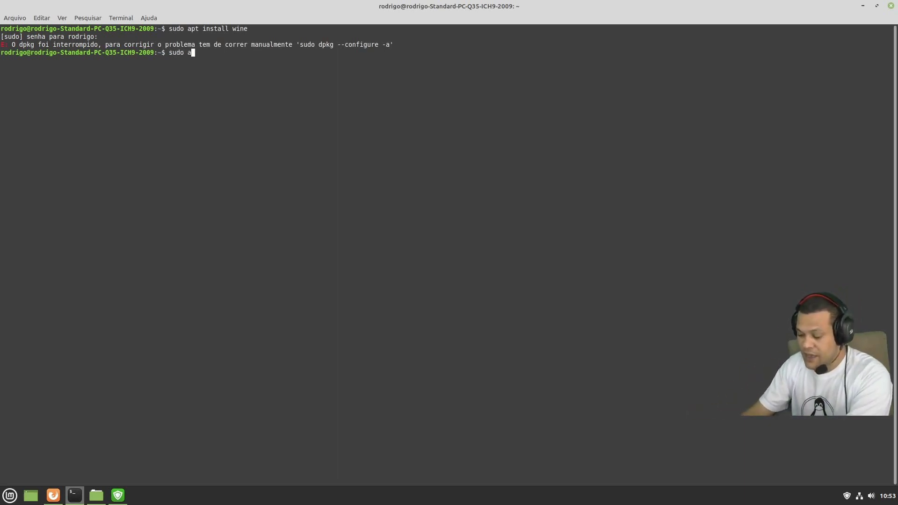
type("pt-get ")
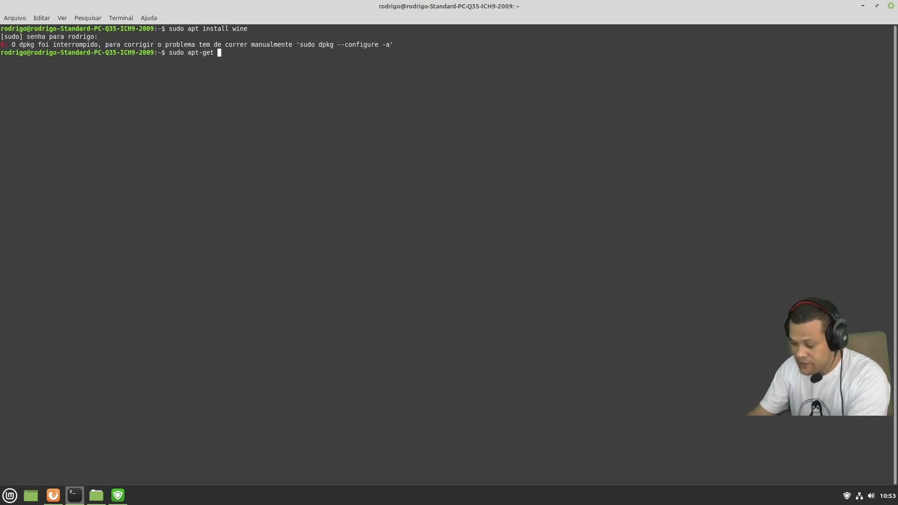
type("--fi")
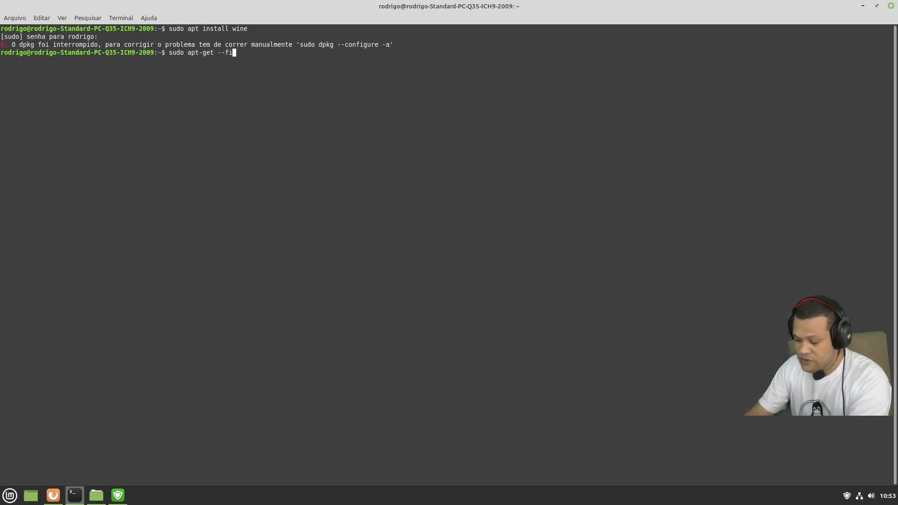
type("x-")
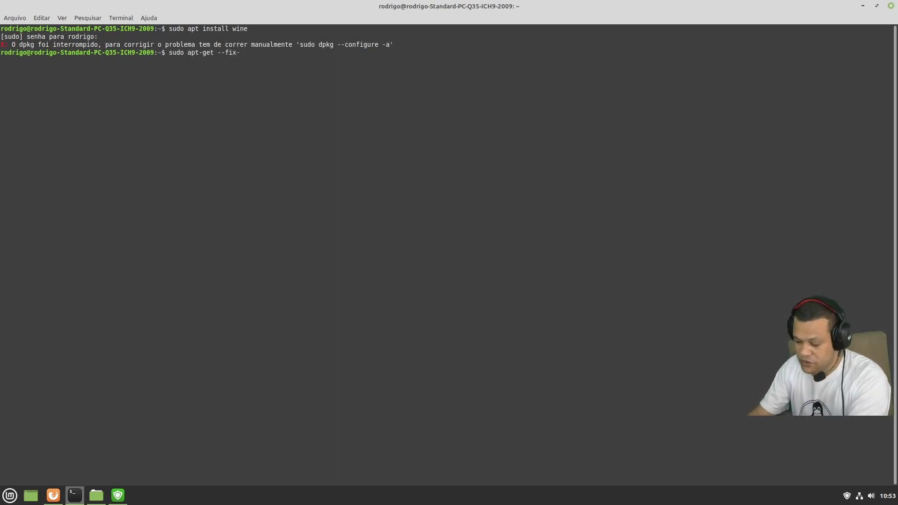
type("broken install")
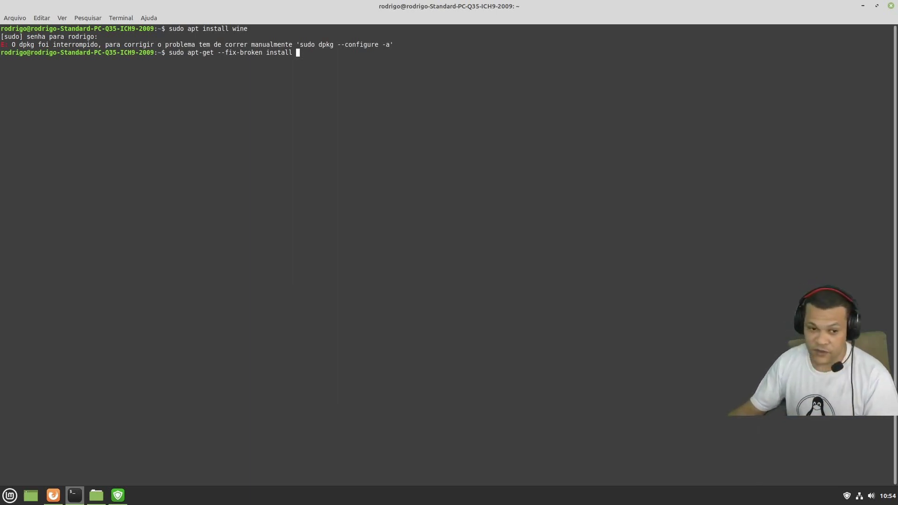
key("Return")
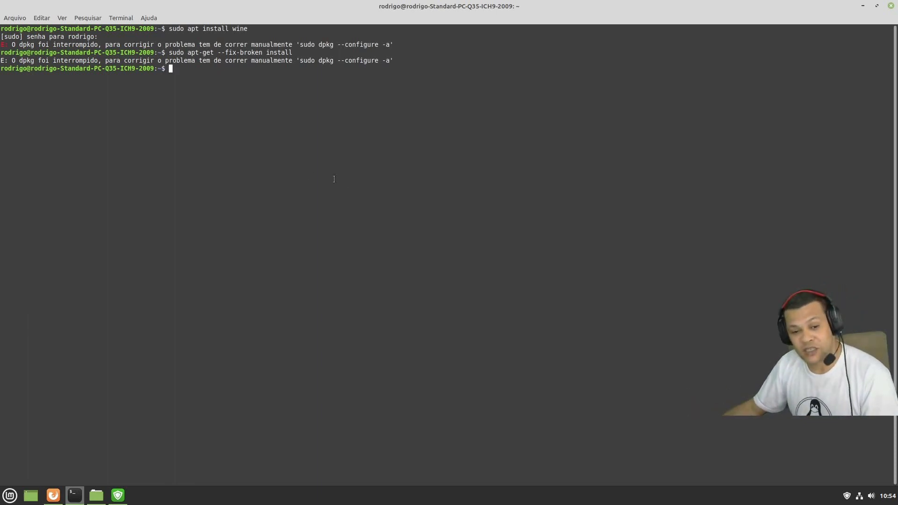
Copy the suggested command sudo dpkg --configure -a from the error output, paste it at the prompt and run it.
left_click_drag(50, 60, 99, 61)
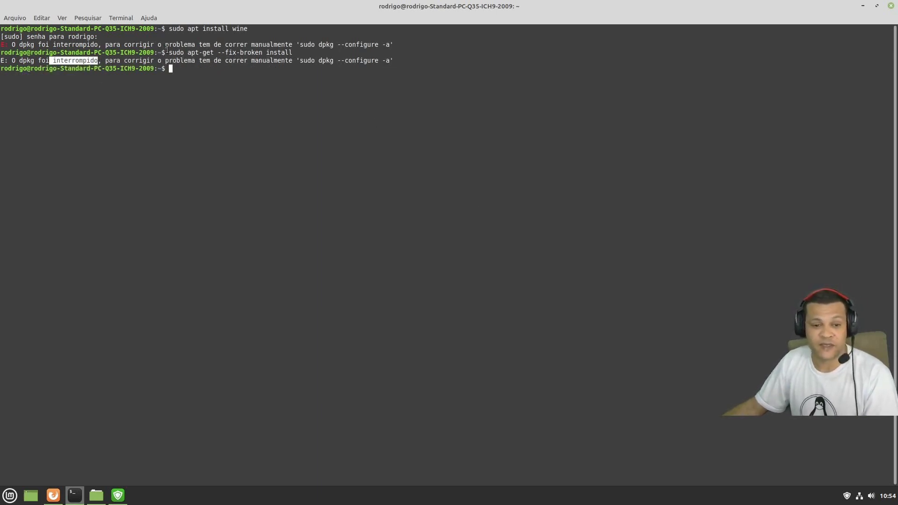
left_click_drag(167, 52, 312, 54)
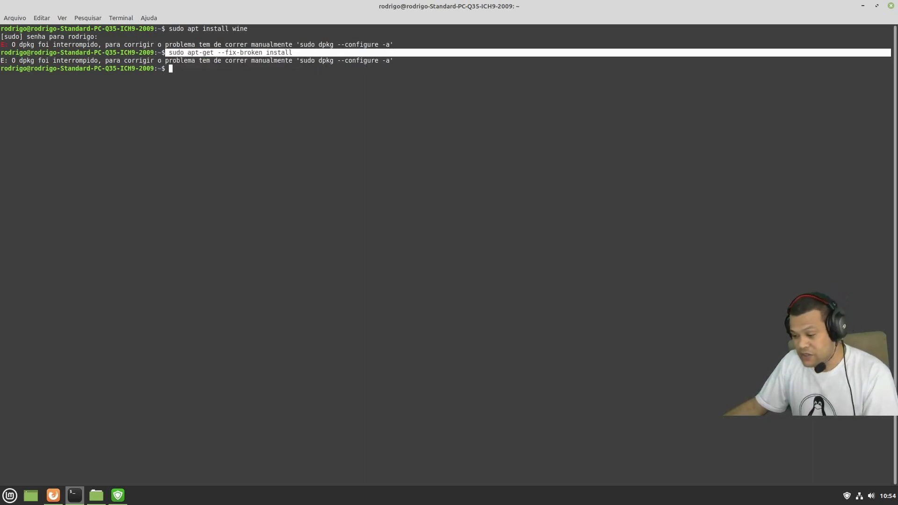
left_click_drag(300, 60, 386, 60)
key("ctrl+c")
right_click(385, 61)
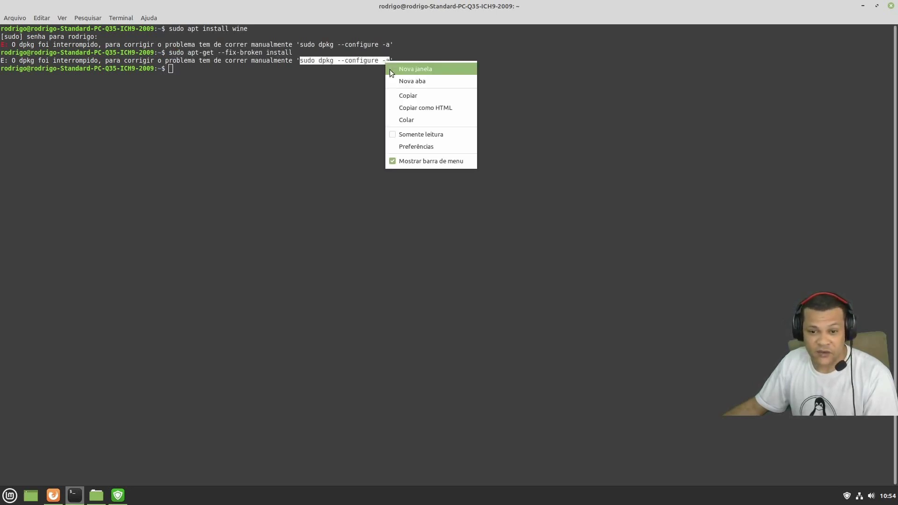
left_click(406, 96)
right_click(316, 95)
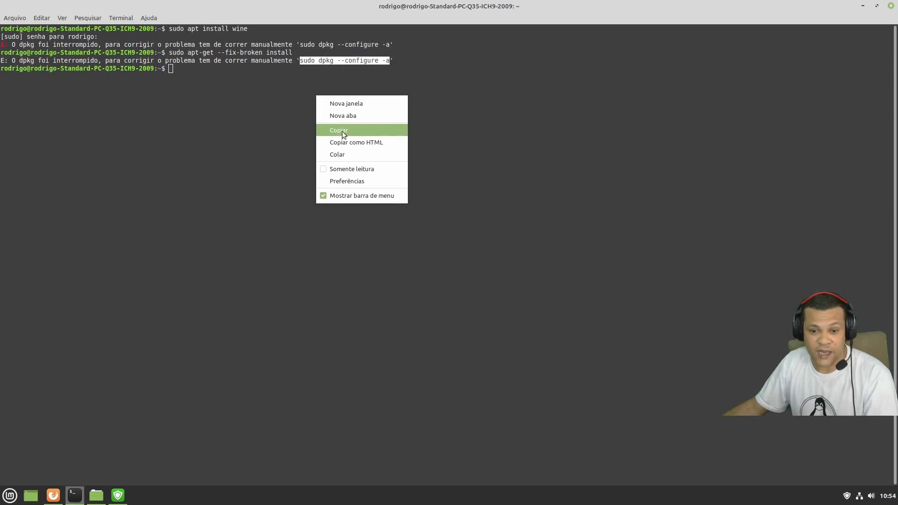
left_click(344, 154)
key("Return")
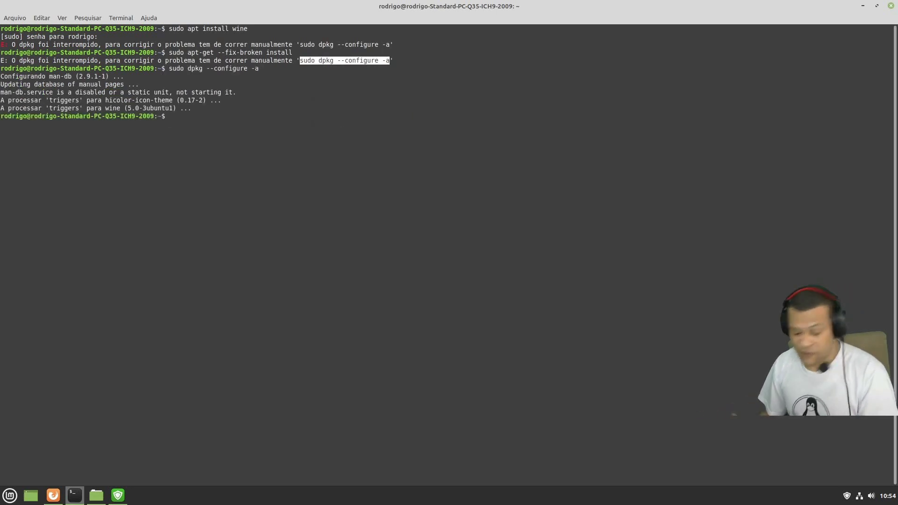
Recall the earlier sudo apt install wine command and run it again.
key("Up")
key("Up")
key("Up")
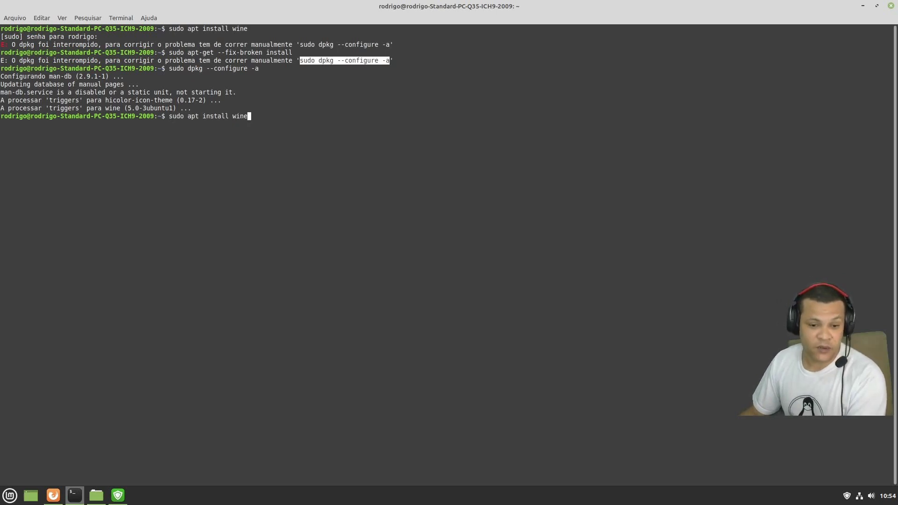
key("Return")
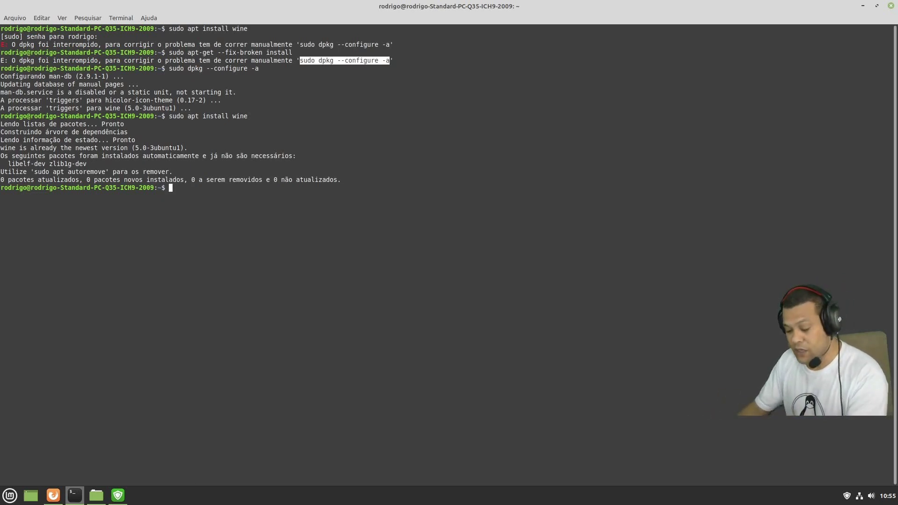
Remove the packages that are no longer needed with sudo apt autoremove, answering s to the confirmation.
type("sudo ap")
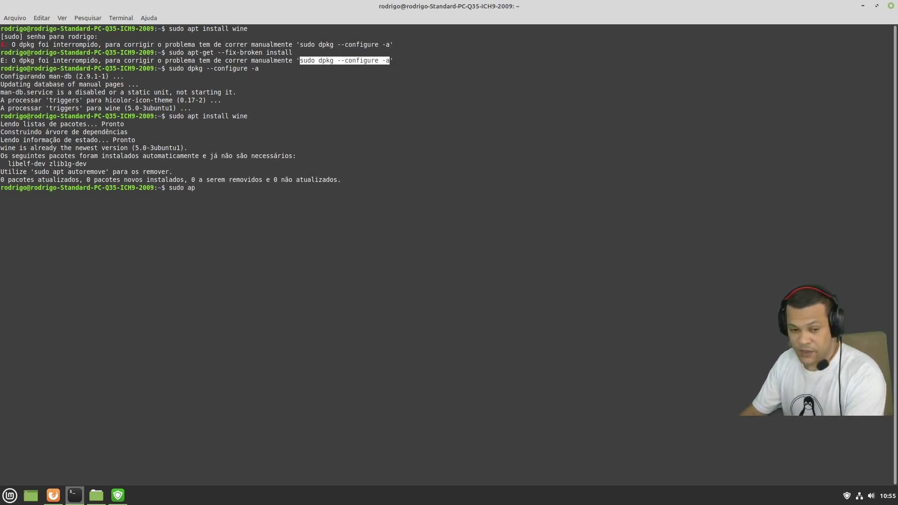
type("t autoremove")
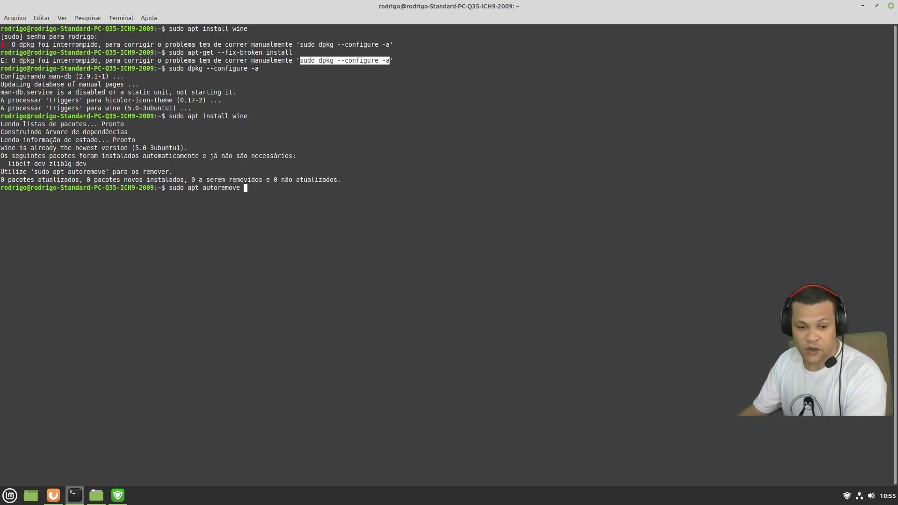
key("Return")
type("s")
key("Return")
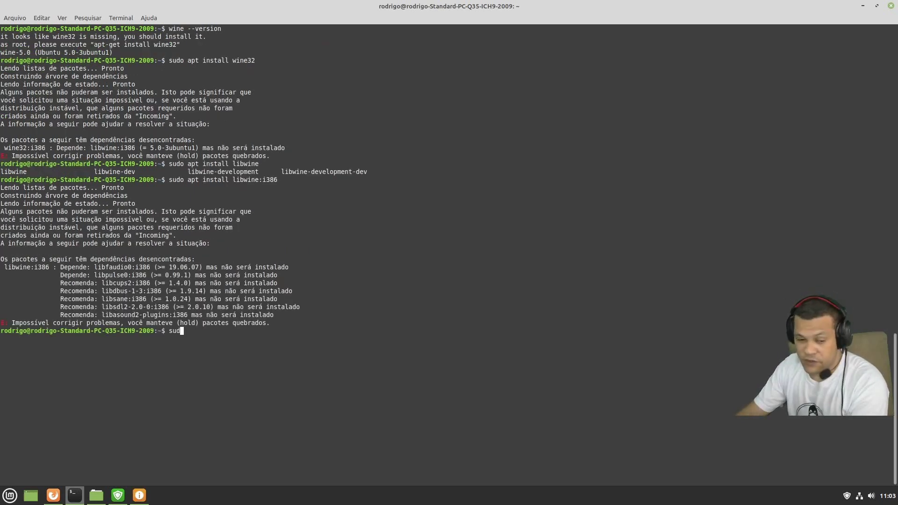
Run sudo apt-get --fix-broken install to address the unmet libwine:i386 dependencies.
type("o ")
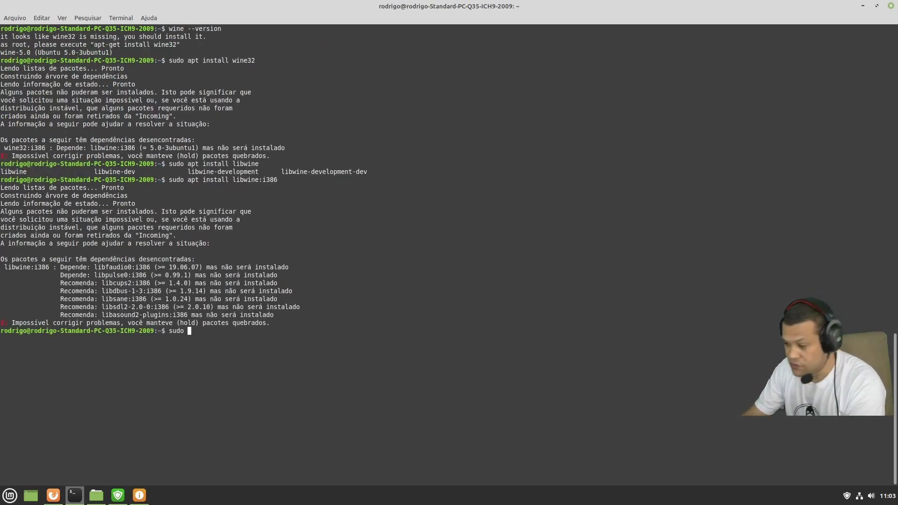
type("apt-get")
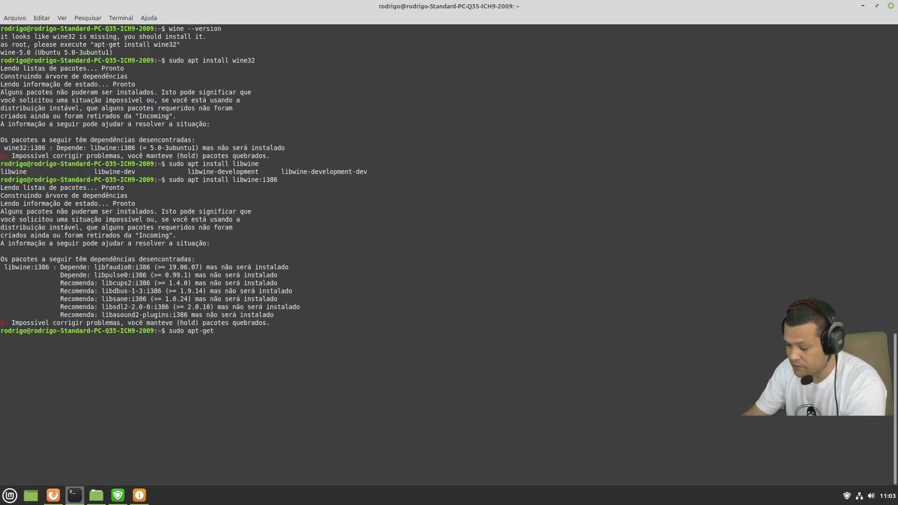
type(" --fix-")
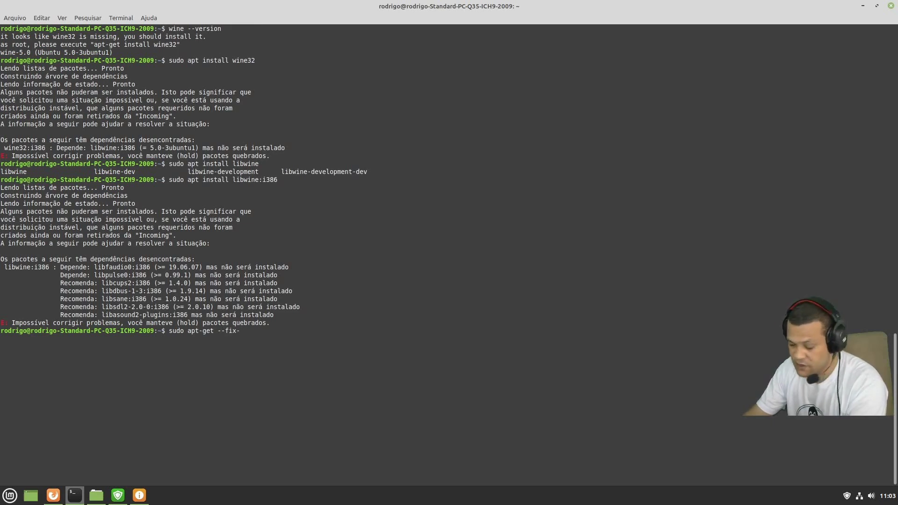
type("broken install")
key("Return")
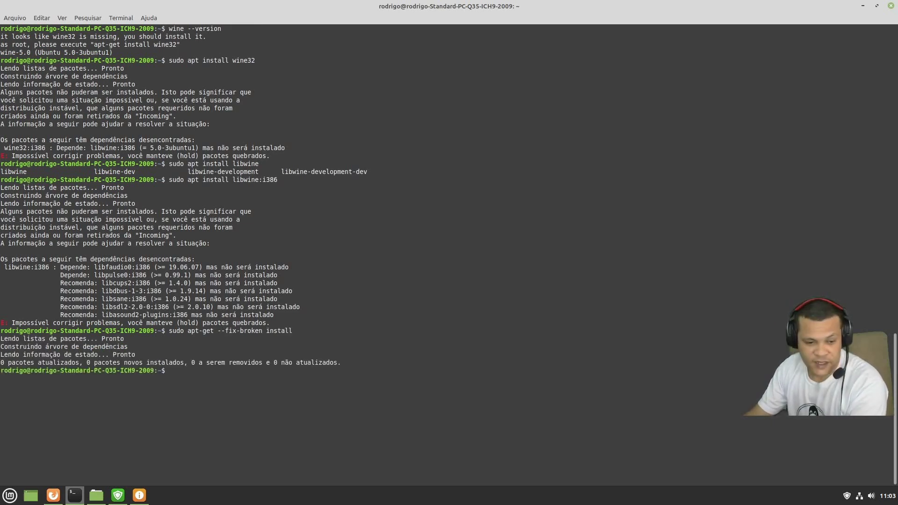
Clear the terminal screen and empty the package cache with sudo apt clean.
key("ctrl+l")
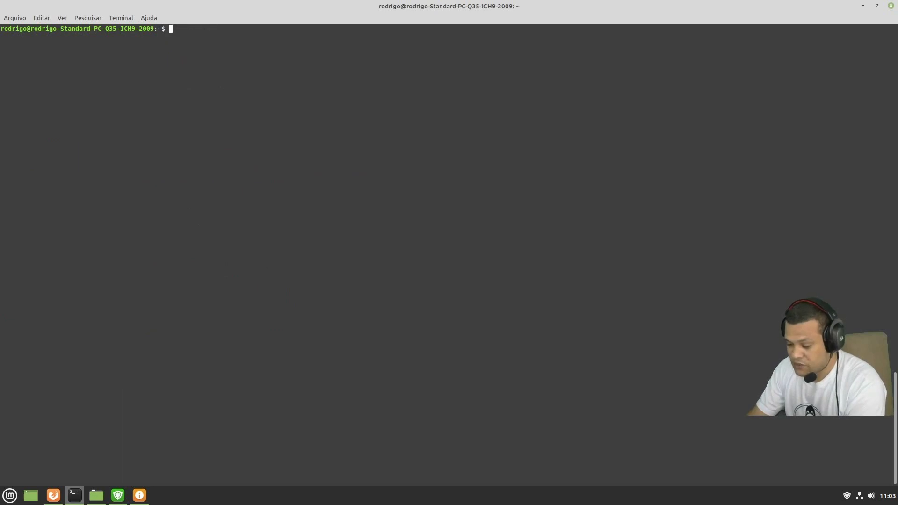
type("sudo ")
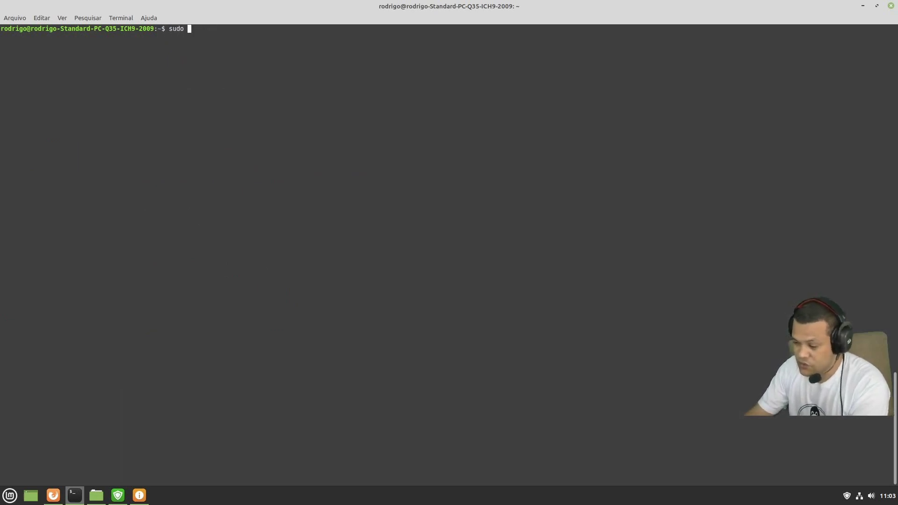
type("apt clean")
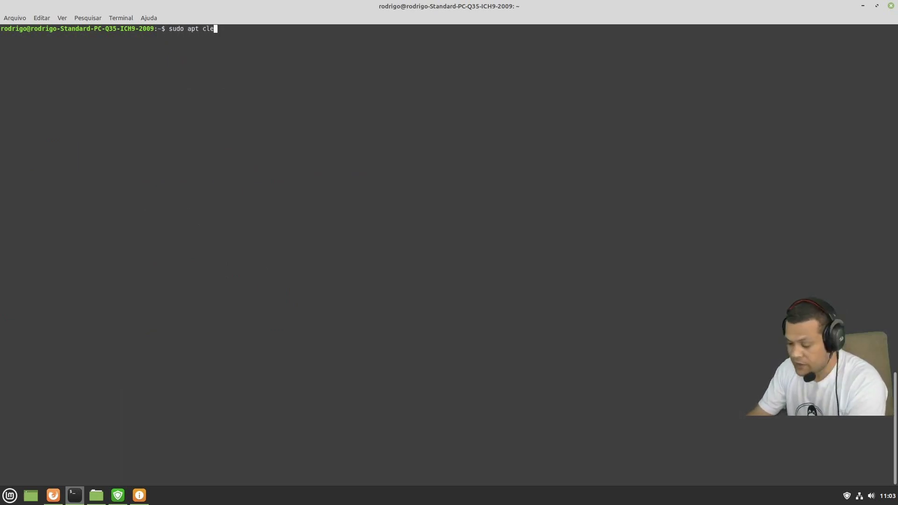
key("Return")
Run sudo apt install -f to fix missing dependencies.
type("sudo")
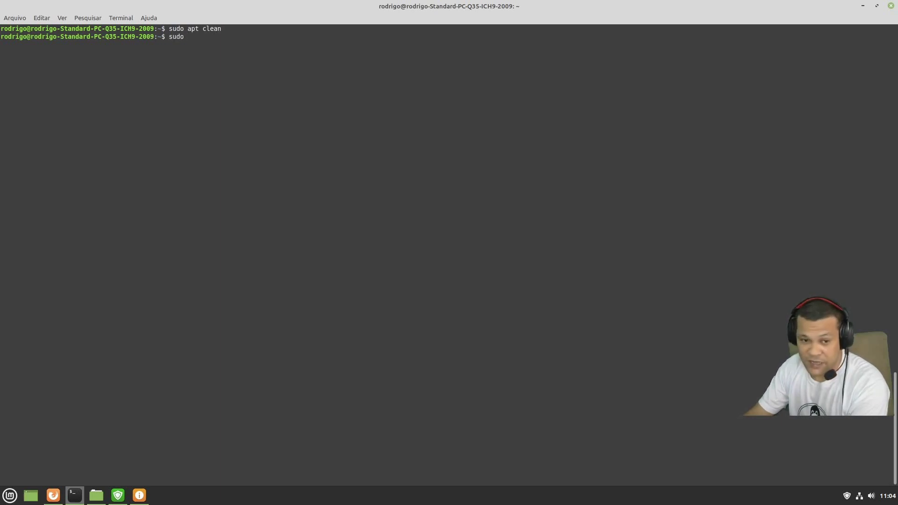
type(" apt ins")
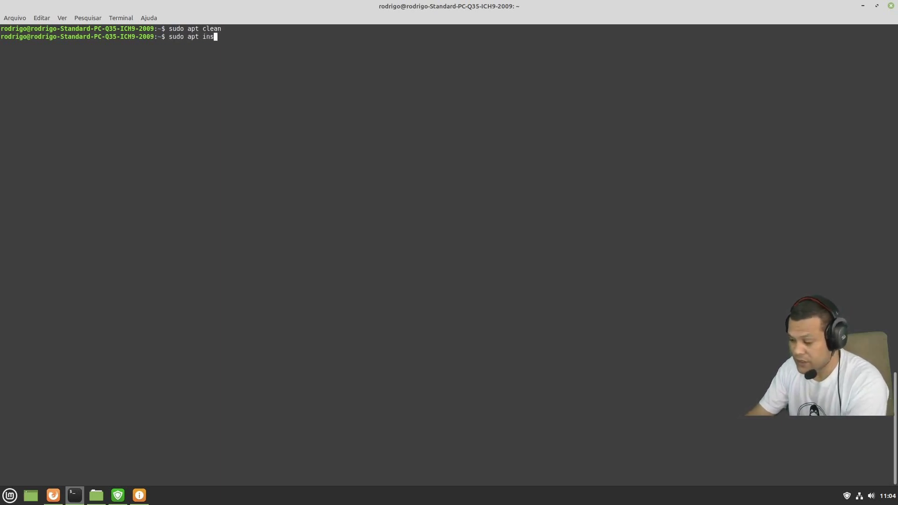
type("tall -f")
key("Return")
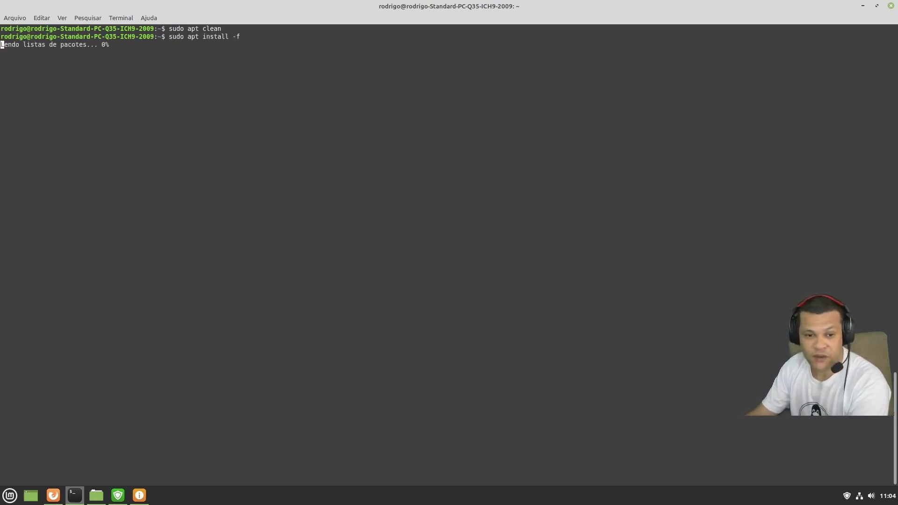
Configure all pending packages with sudo dpkg --configure -a.
type("sud")
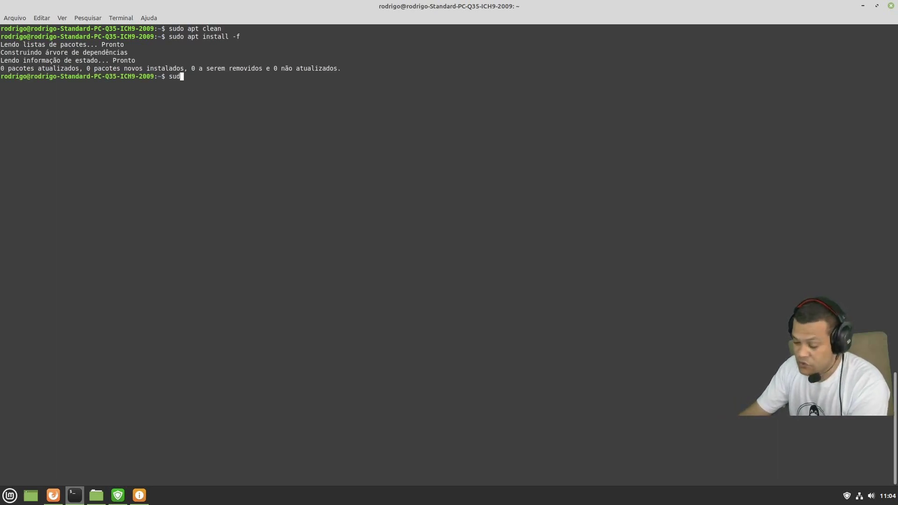
type("o dpkg --con")
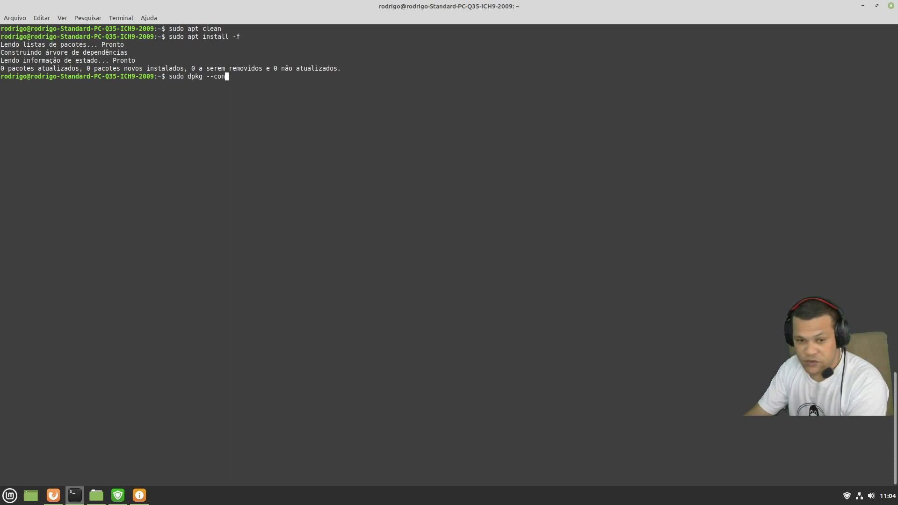
key("Tab")
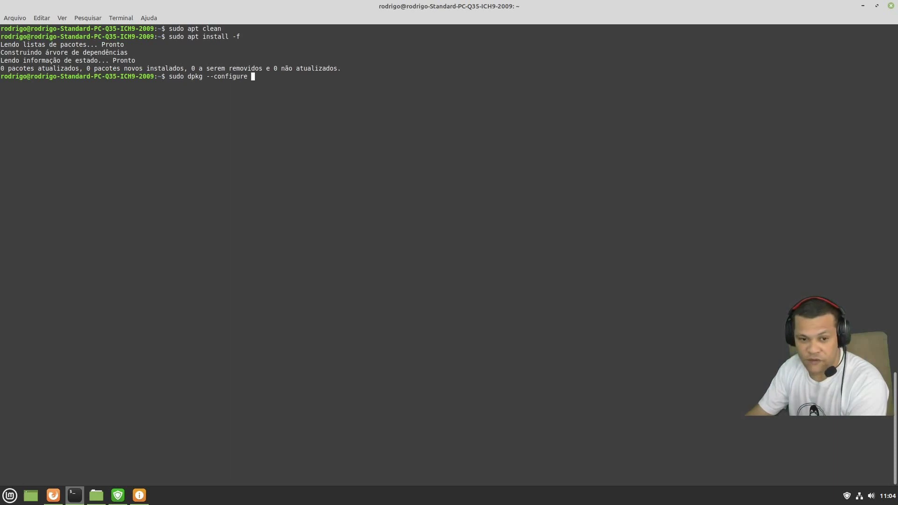
type("-a")
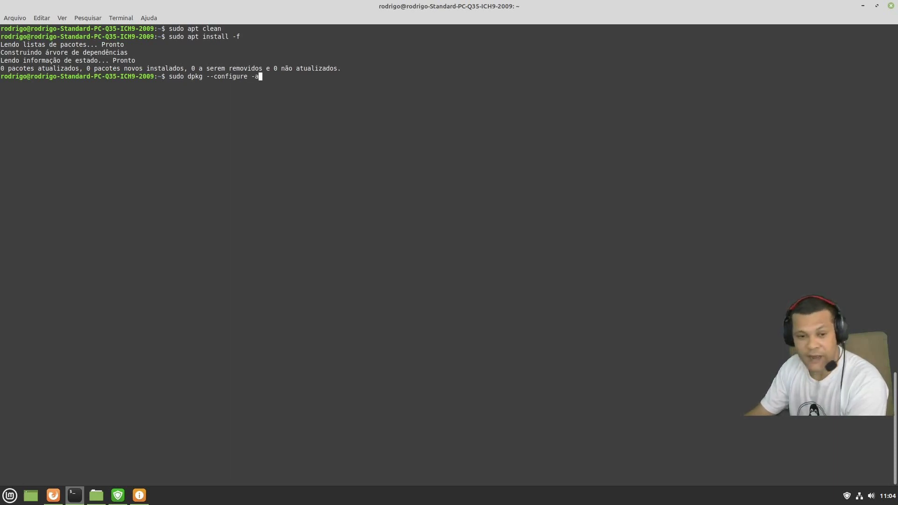
key("Return")
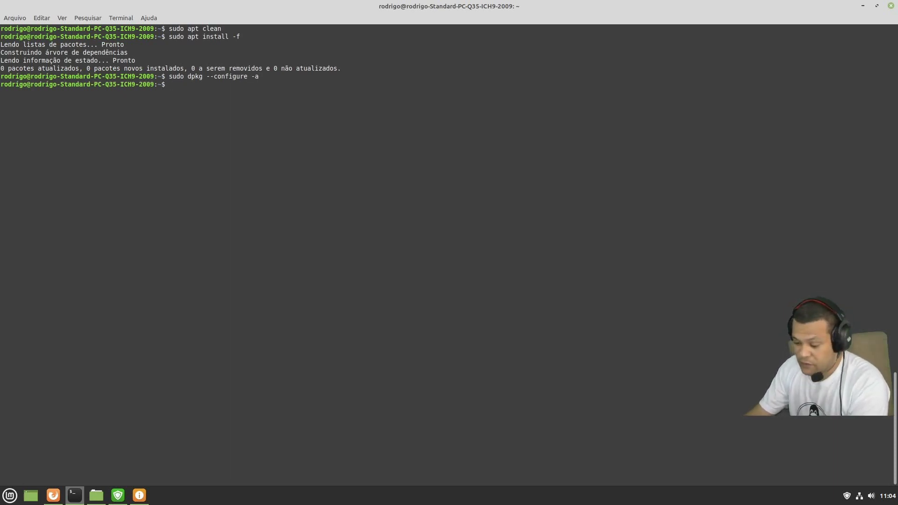
Delete all downloaded package list files by running sudo rm /var/lib/apt/lists/* -vf.
type("sudo ")
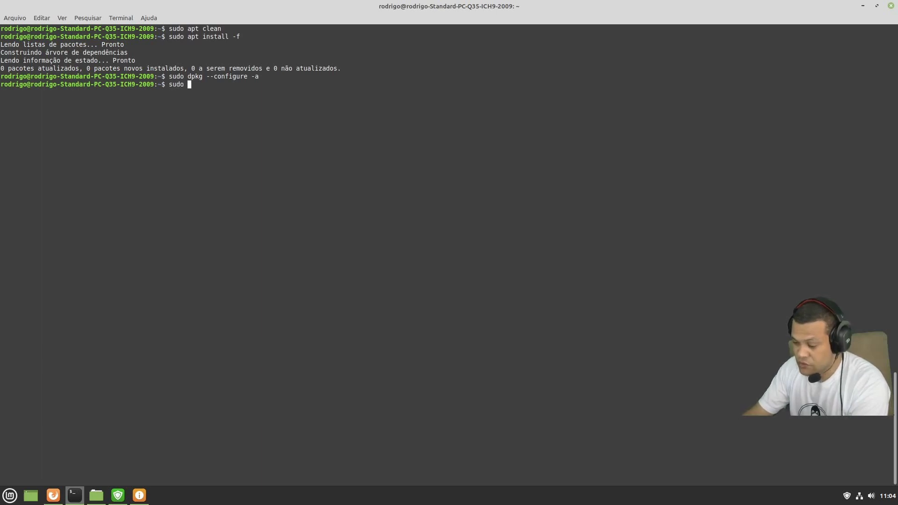
type("rm /var/li")
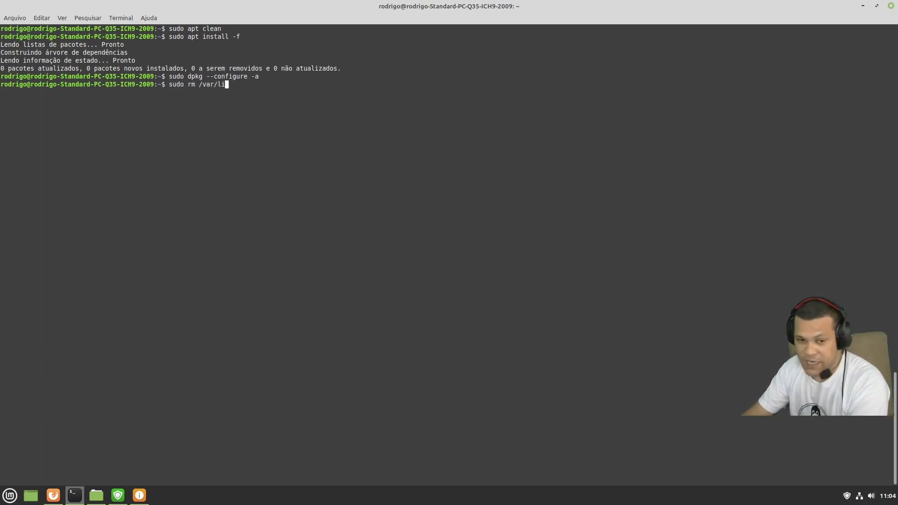
key("Tab")
type("apt")
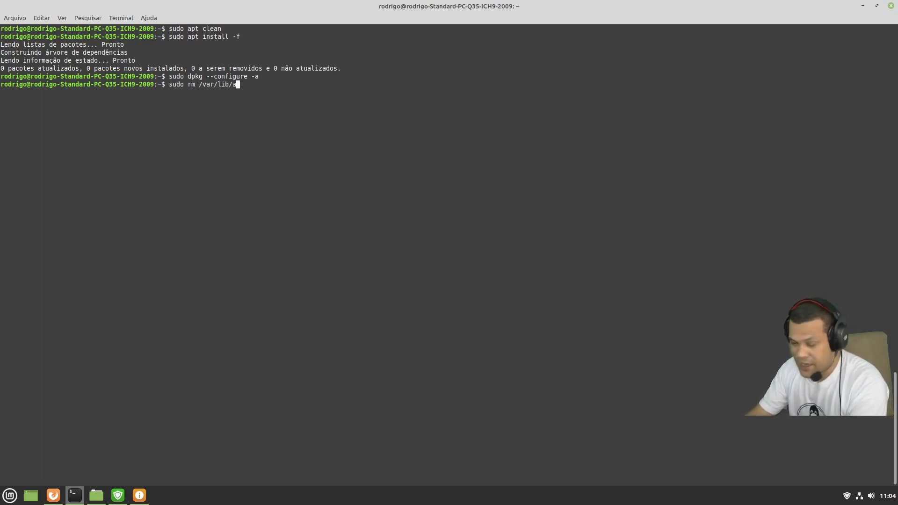
key("Tab")
key("Tab")
key("Tab")
key("BackSpace")
key("BackSpace")
key("BackSpace")
key("Tab")
key("Tab")
type("apt/")
key("Tab")
key("Tab")
type("lists/")
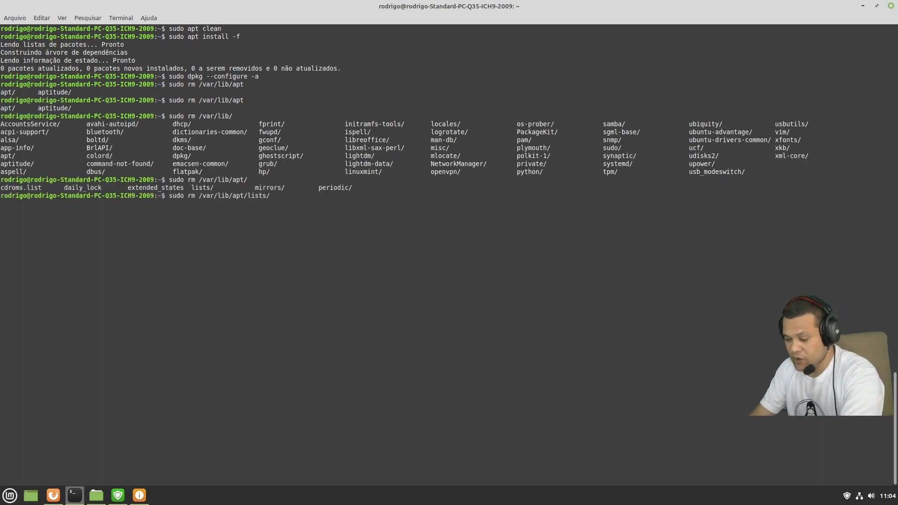
type("*")
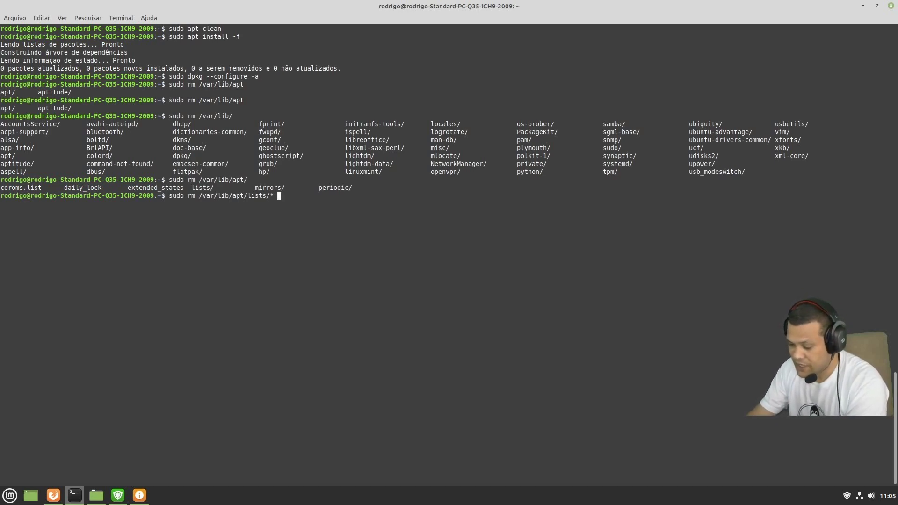
type(" -vf")
key("Return")
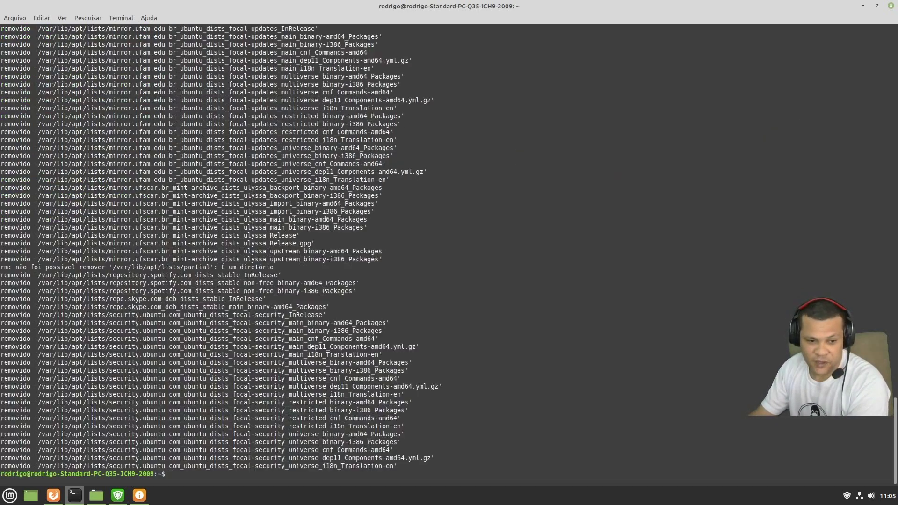
Clear the terminal screen and rebuild the package lists with sudo apt update.
key("ctrl+l")
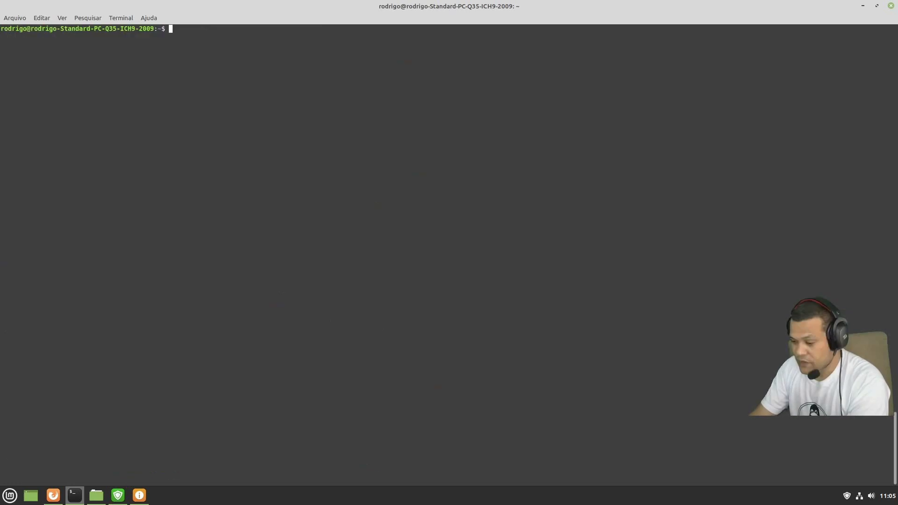
type("sudo apt u")
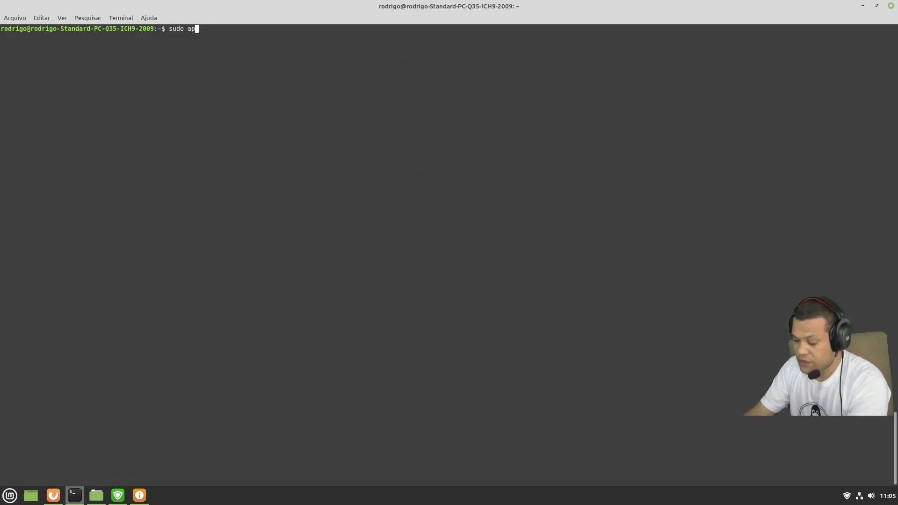
type("pdate")
key("Return")
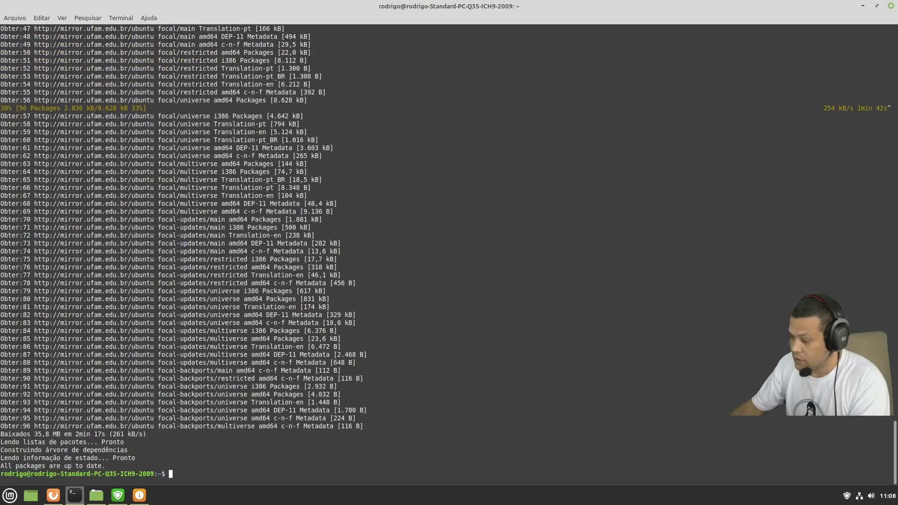
Clear the terminal screen and empty the downloaded package cache with sudo apt clean.
key("ctrl+l")
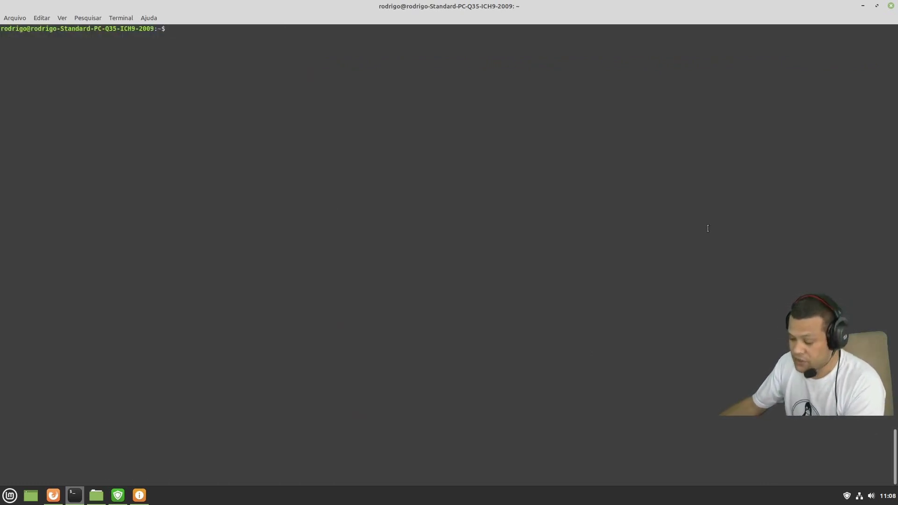
type("sud")
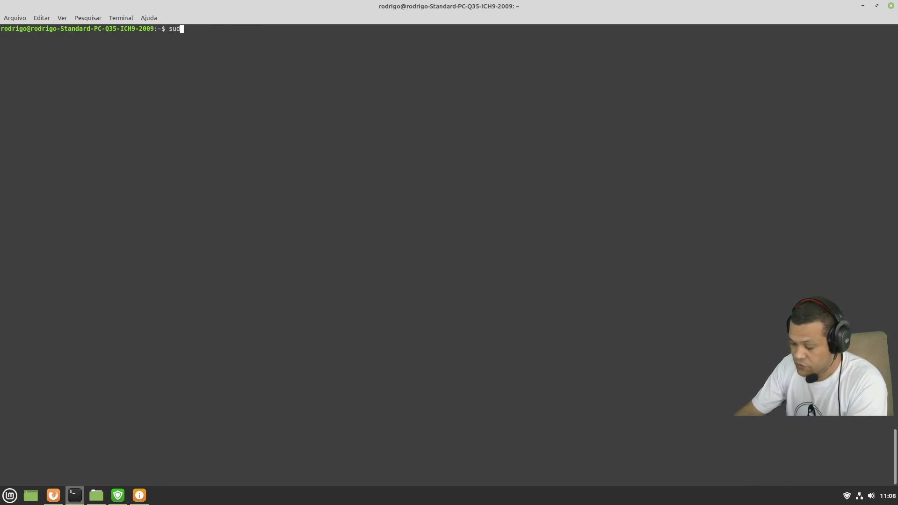
type("o apt clean")
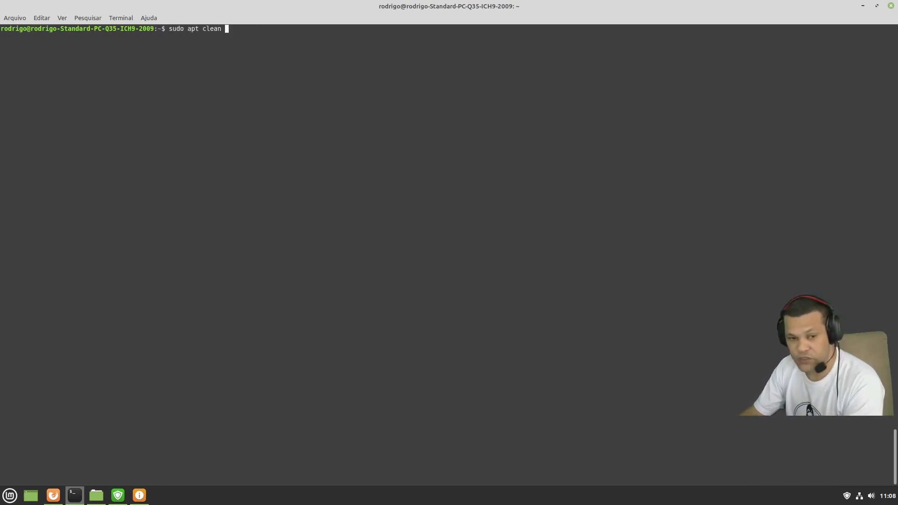
key("Return")
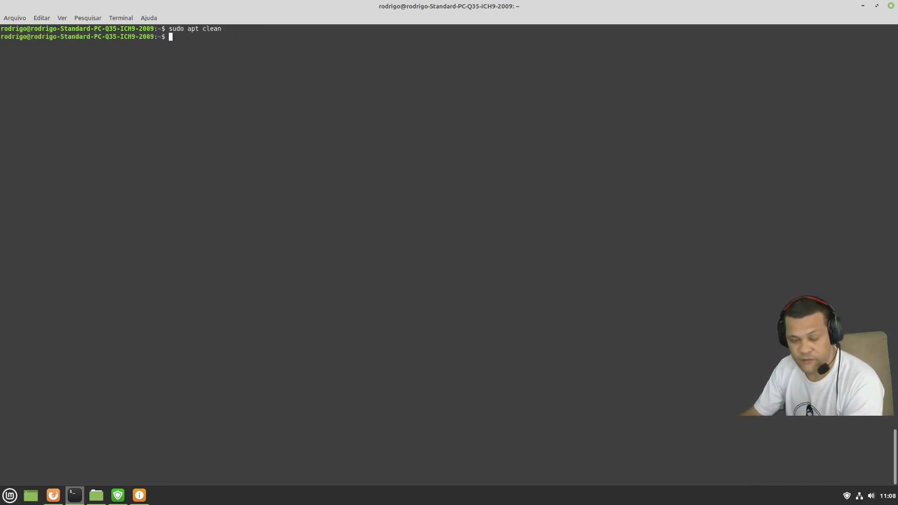
Remove obsolete package files from the cache with sudo apt autoclean.
type("sudo a")
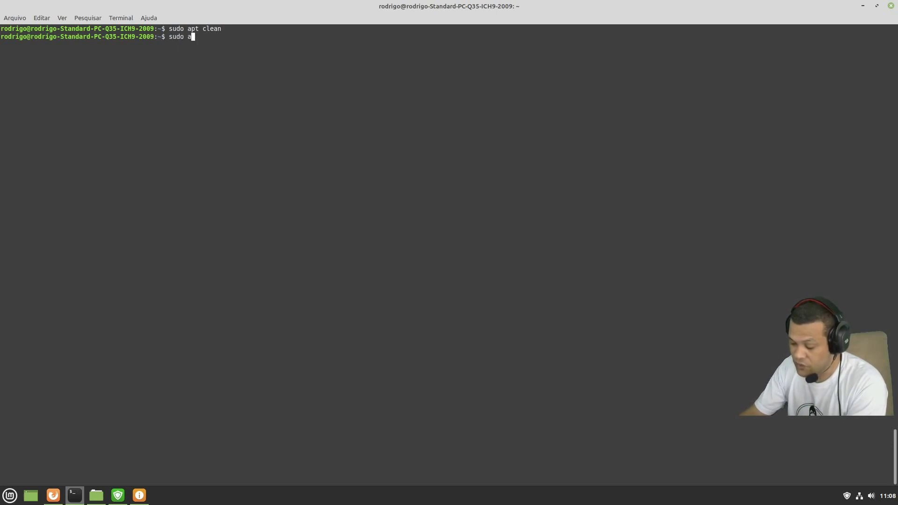
type("pt auto")
type("clean")
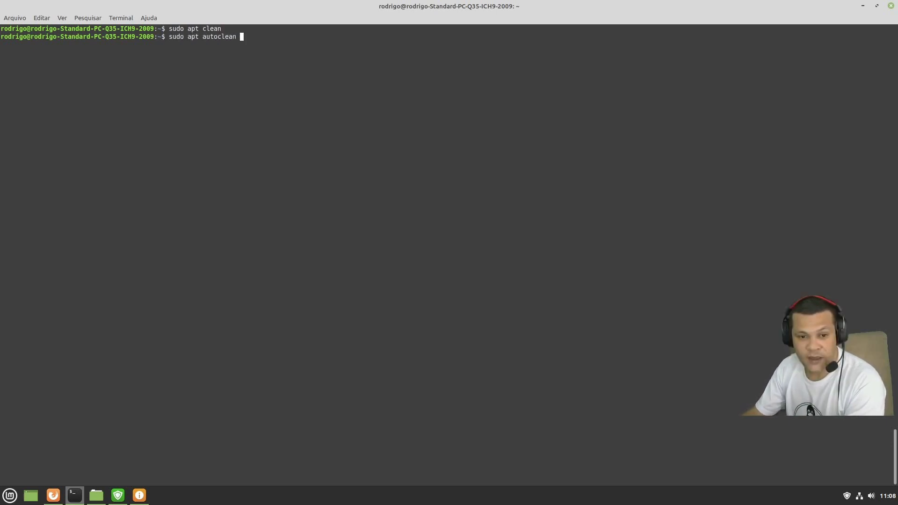
key("Return")
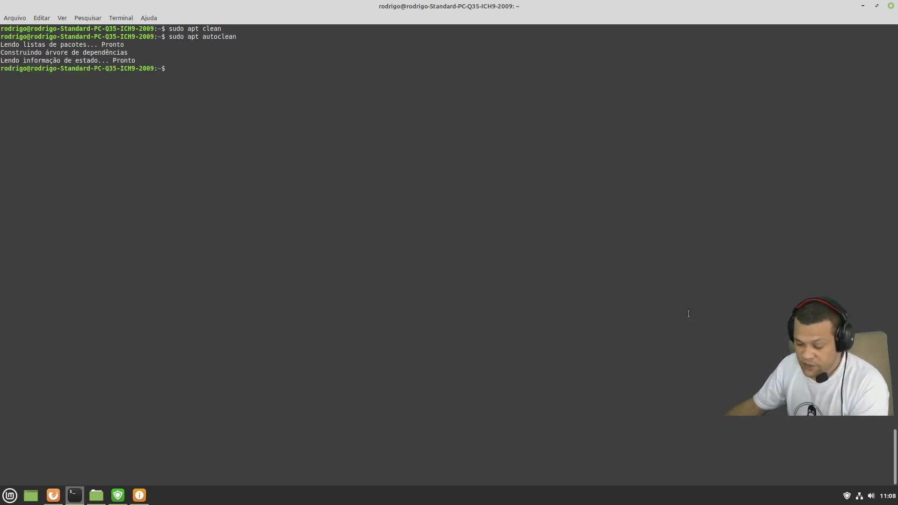
Remove packages that are no longer needed with sudo apt autoremove.
type("sudo ")
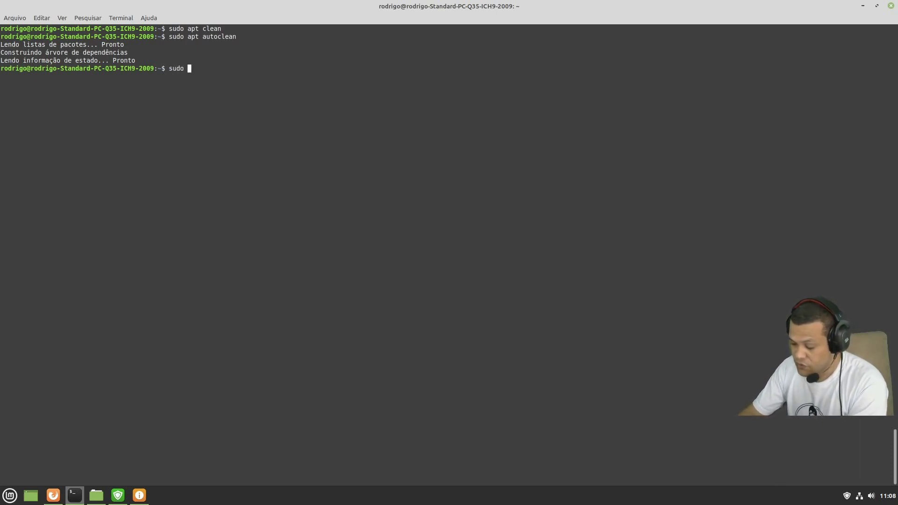
type("apt autoremove")
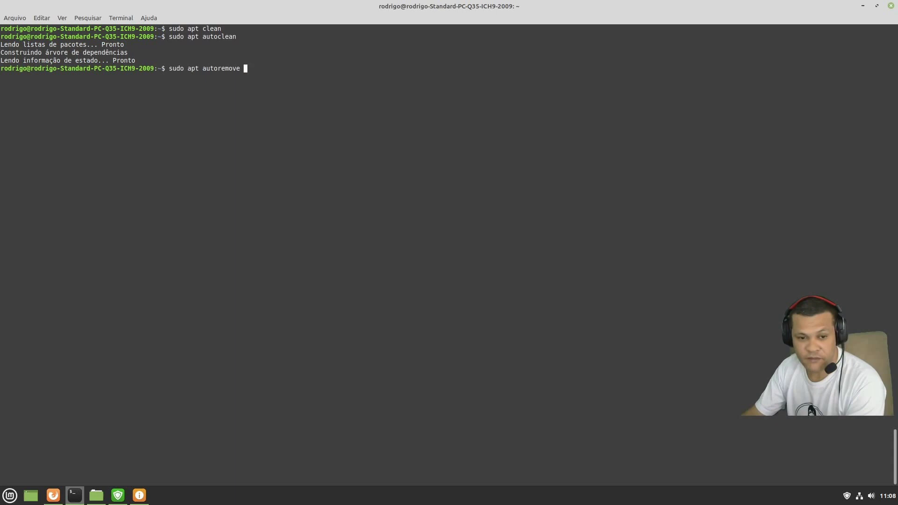
key("Return")
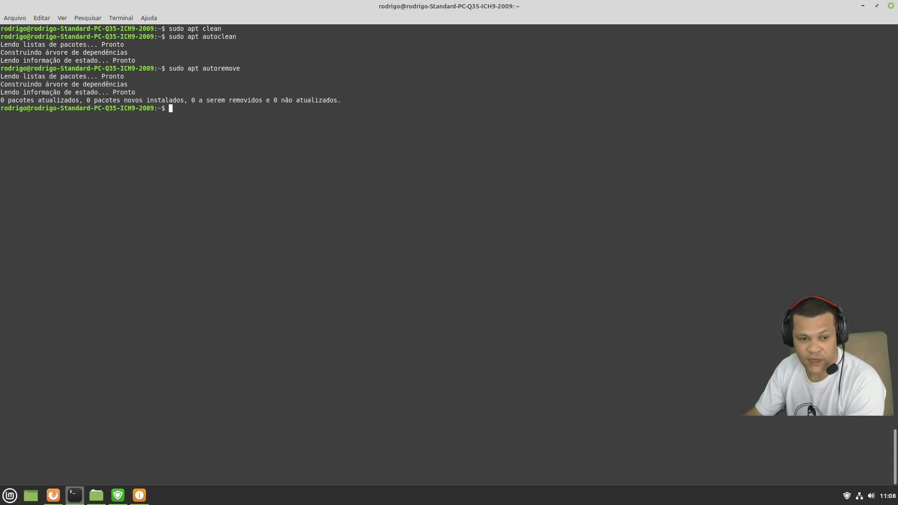
Clear the terminal screen and configure all pending packages with sudo dpkg --configure -a.
key("ctrl+l")
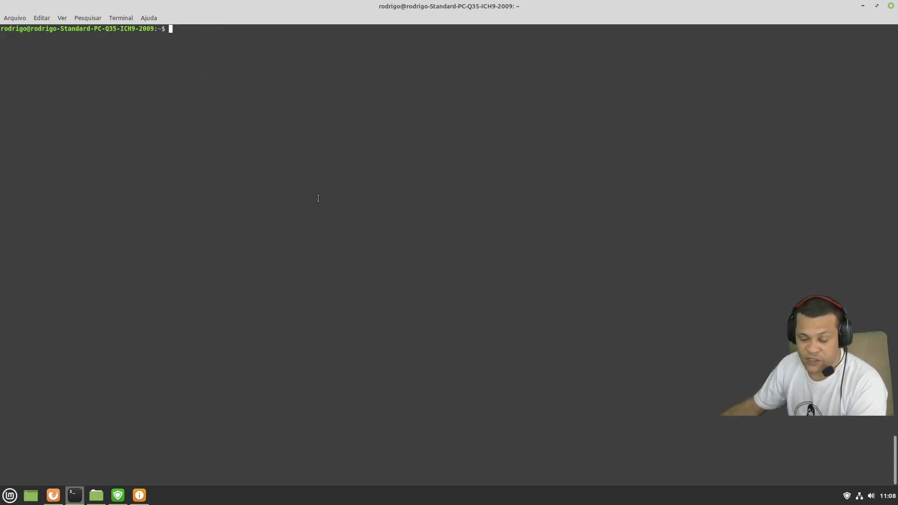
type("sudo")
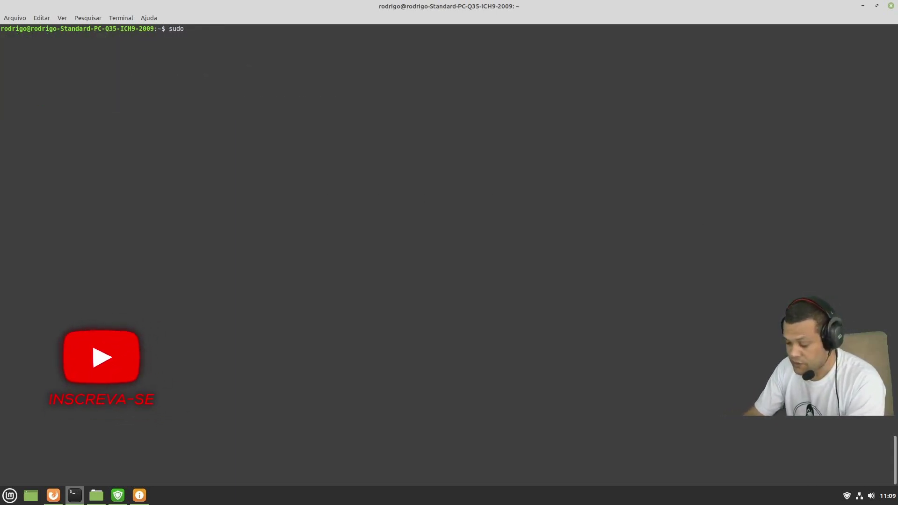
type(" dpkg ")
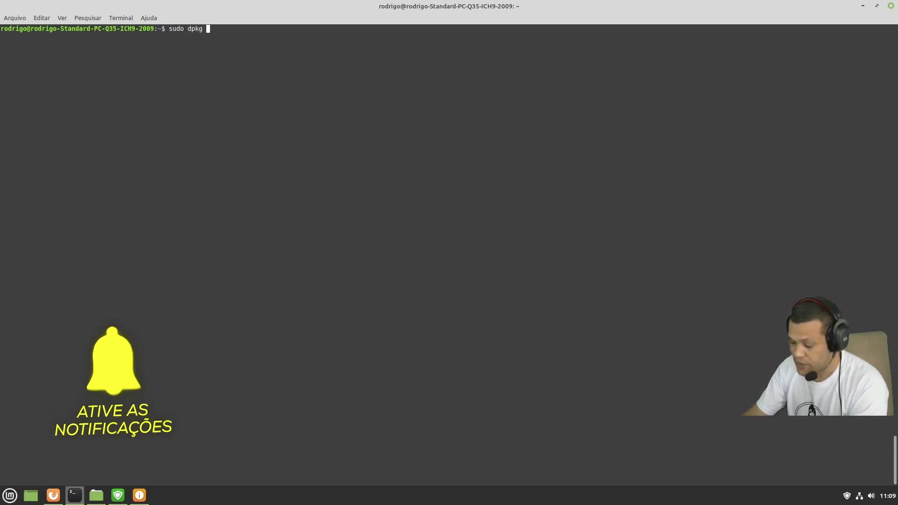
type("--configure ")
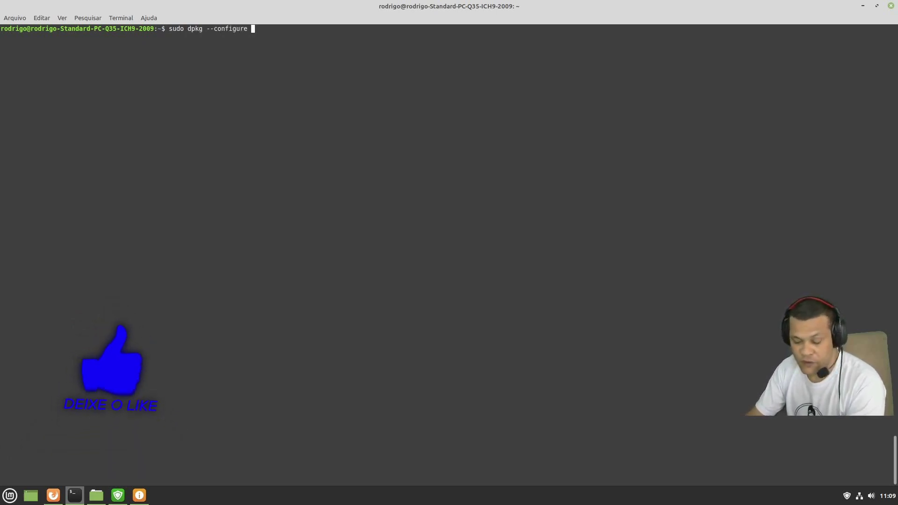
type("-a")
key("Return")
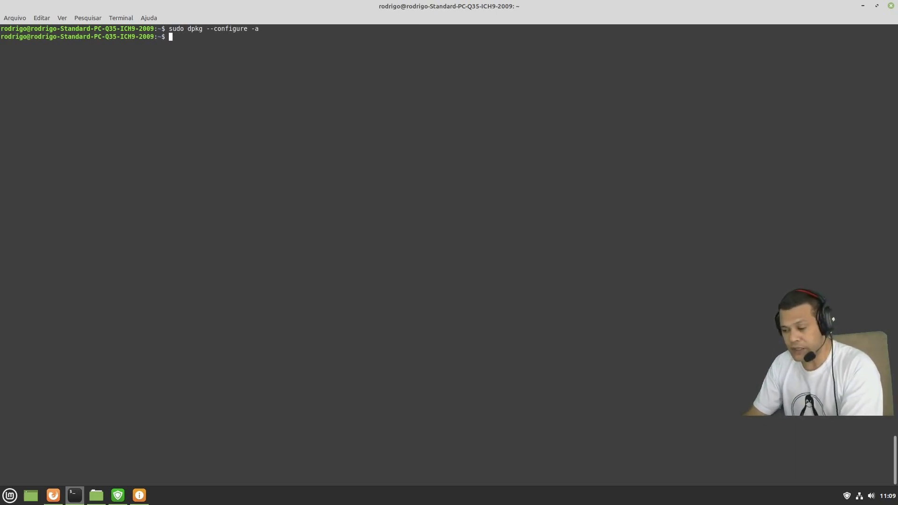
Run sudo apt update to refresh the package lists again, and clear the terminal screen.
type("sudo")
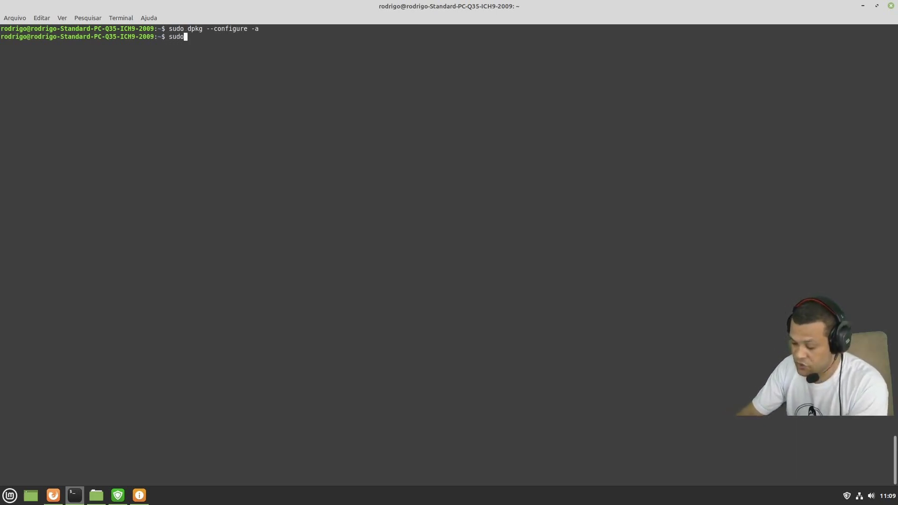
type(" apt update")
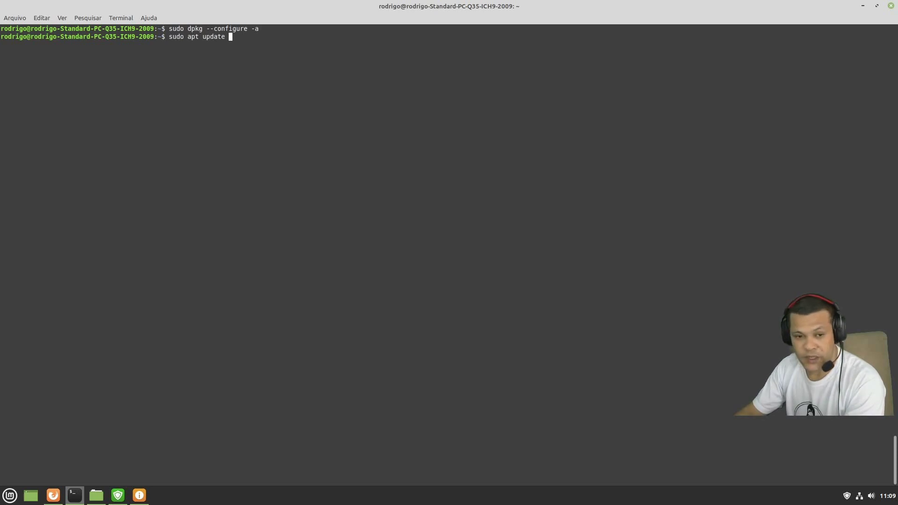
key("Return")
key("ctrl+c")
key("ctrl+l")
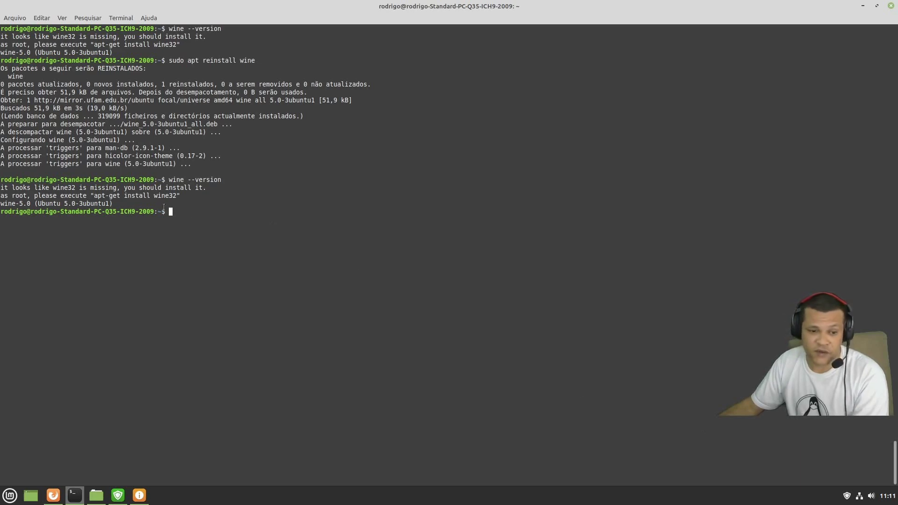
Switch to Firefox to view the SempreUpdate article on fixing broken packages in Ubuntu, Debian or Linux Mint.
left_click(53, 495)
mouse_move(501, 21)
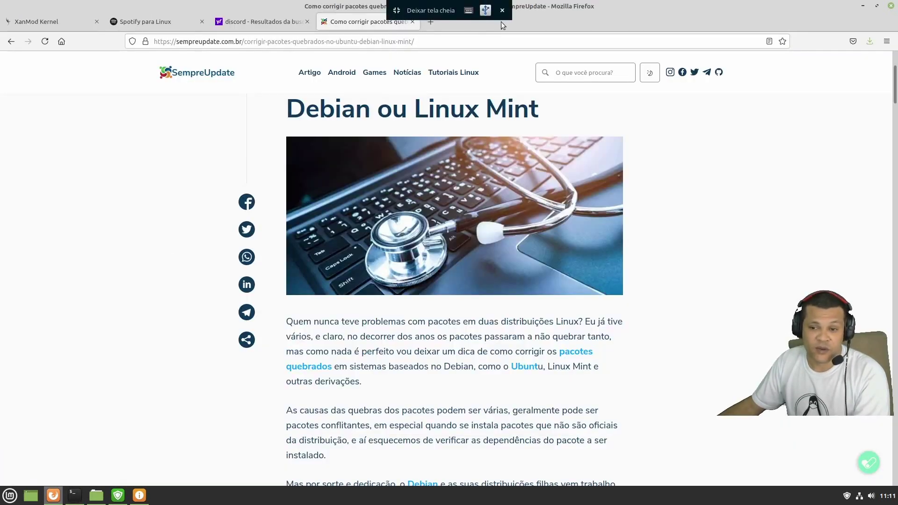